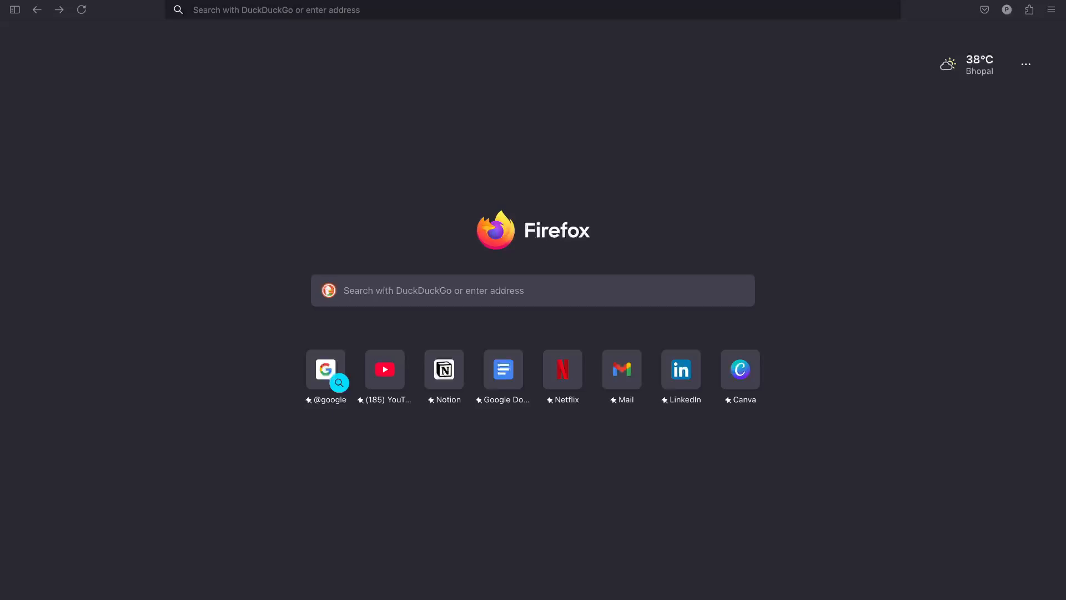
Load the crm.kuberns.com site and sign in with the saved Administrator login.
{"action": "left_click", "coordinate": [316, 11]}
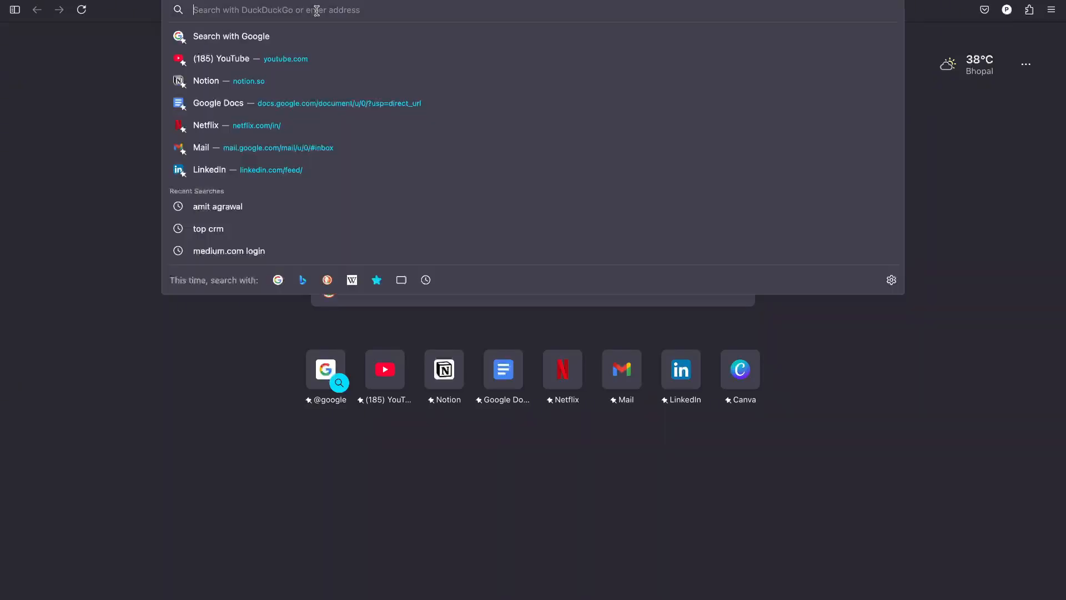
{"action": "type", "text": "crm.kuberns.com/"}
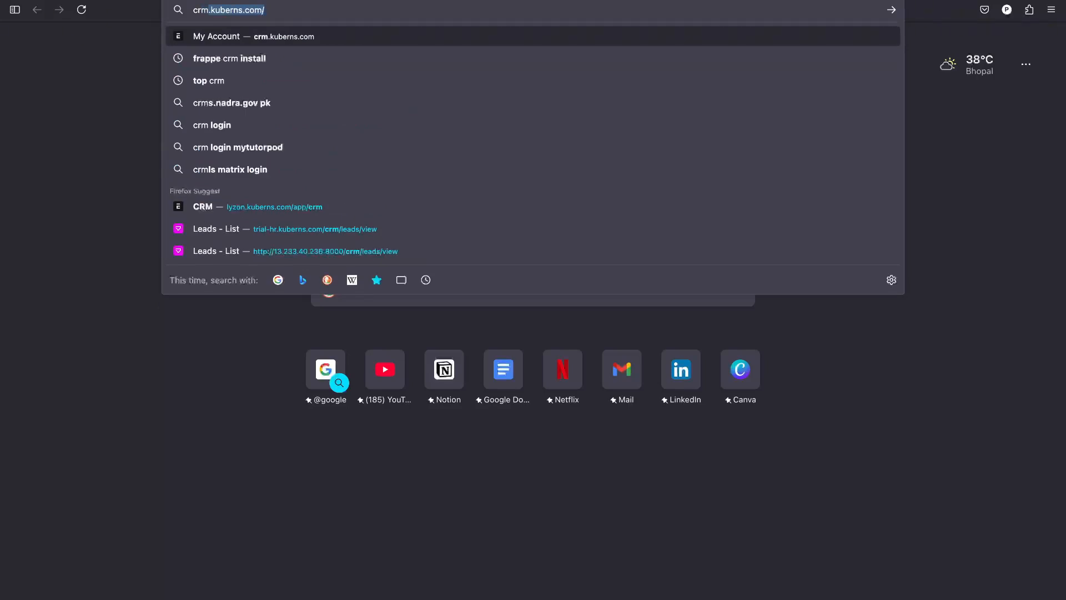
{"action": "key", "text": "Return"}
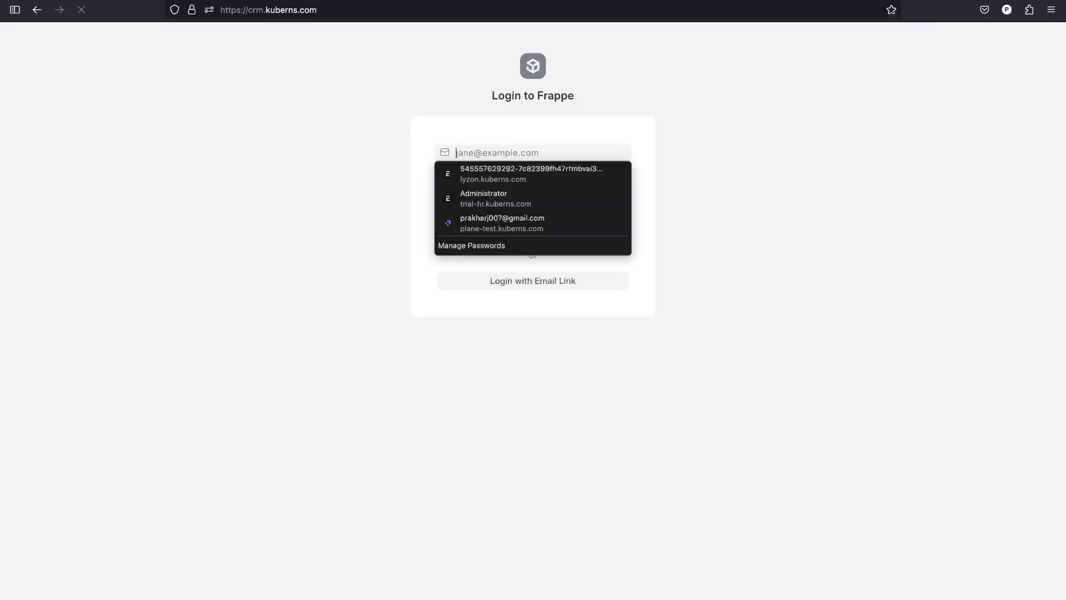
{"action": "key", "text": "Escape"}
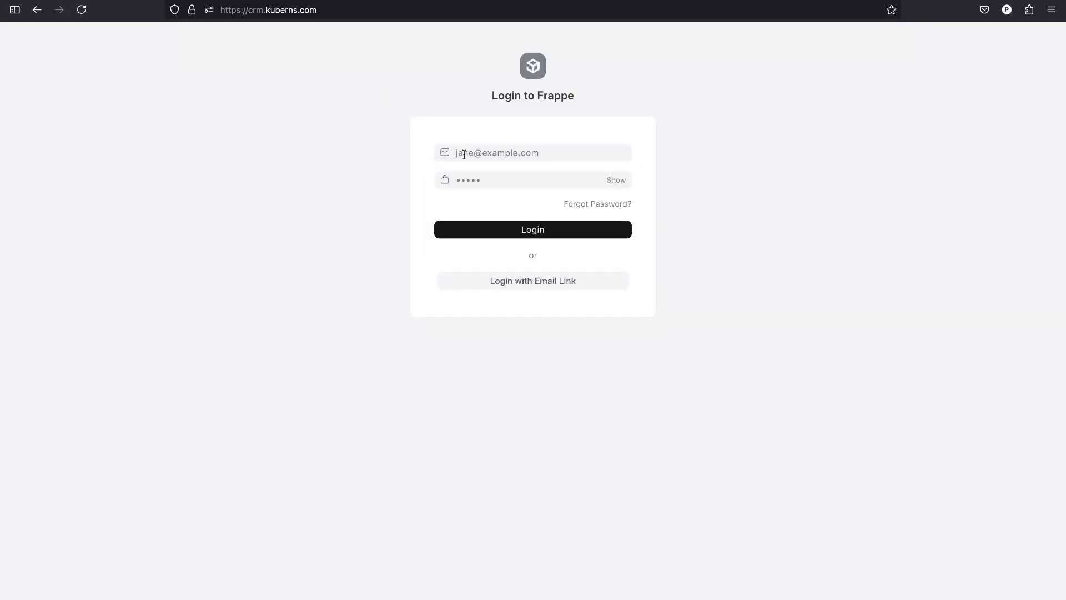
{"action": "type", "text": "Adm"}
{"action": "key", "text": "Down"}
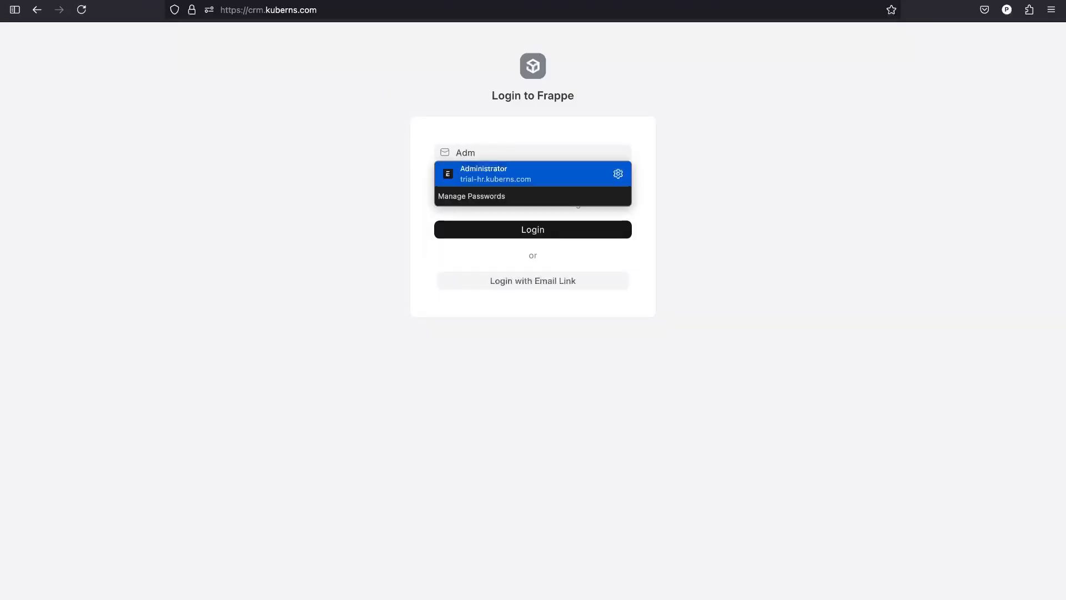
{"action": "key", "text": "Return"}
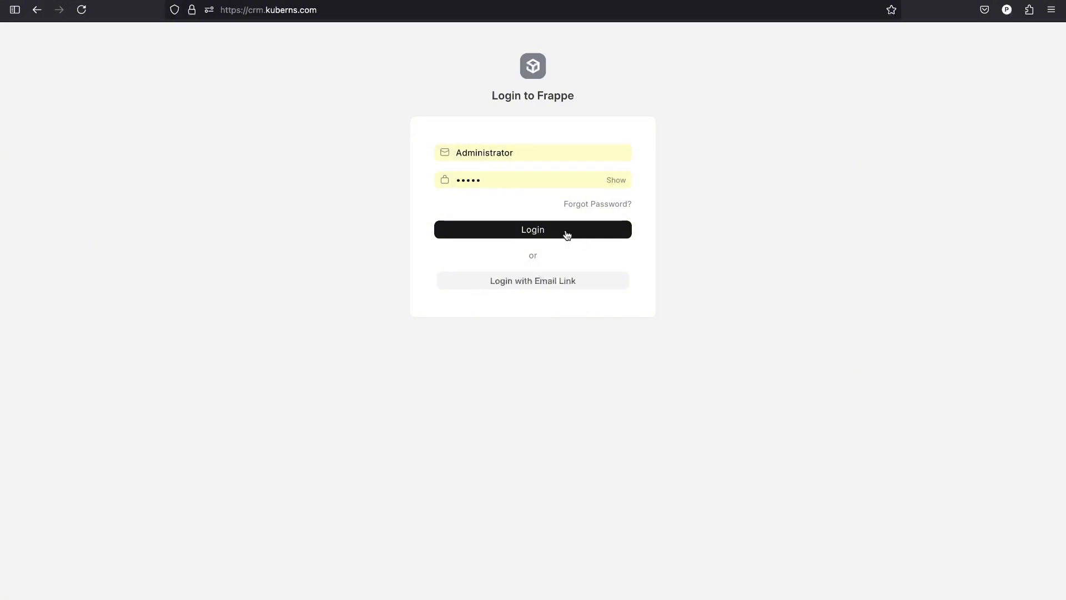
{"action": "left_click", "coordinate": [566, 235]}
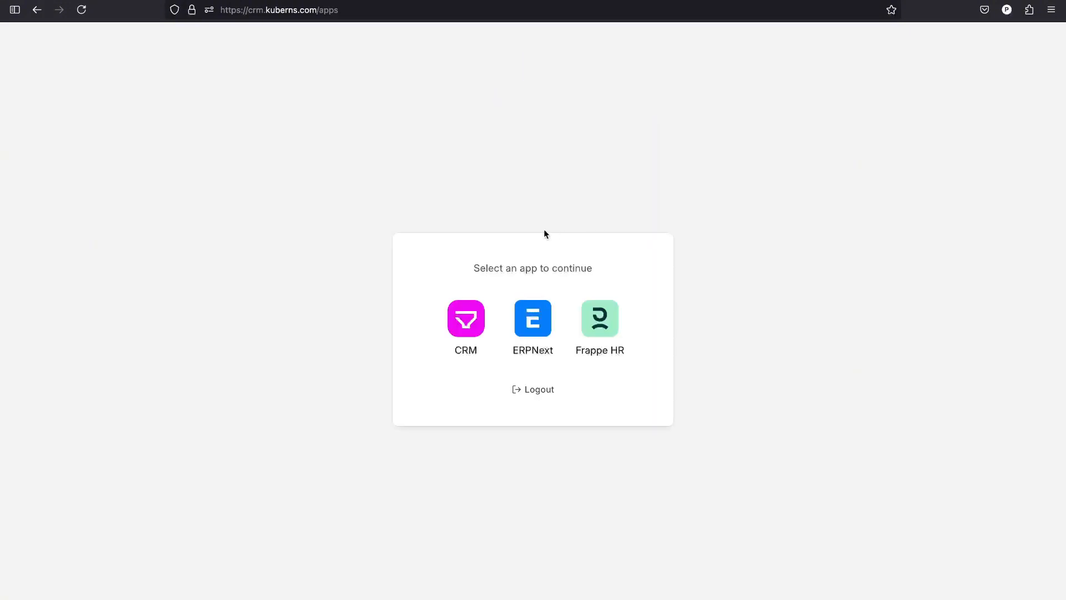
Open the CRM app and start a new lead from the empty Leads list.
{"action": "left_click", "coordinate": [465, 328]}
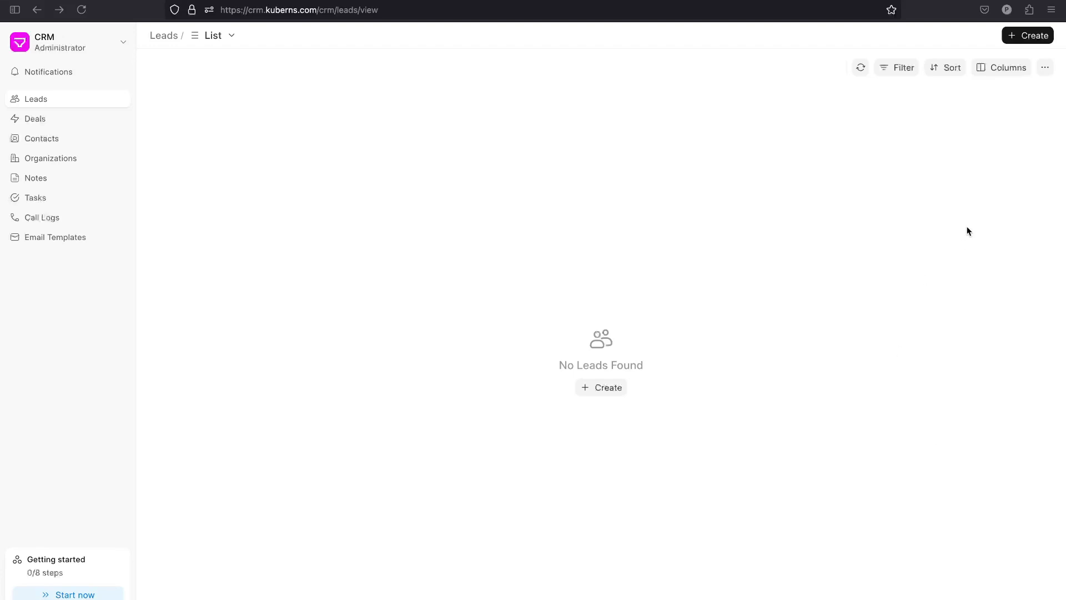
{"action": "left_click", "coordinate": [1021, 37]}
Enter the lead's contact details: salutation Mr, email, first name, mobile number and last name.
{"action": "left_click", "coordinate": [750, 359]}
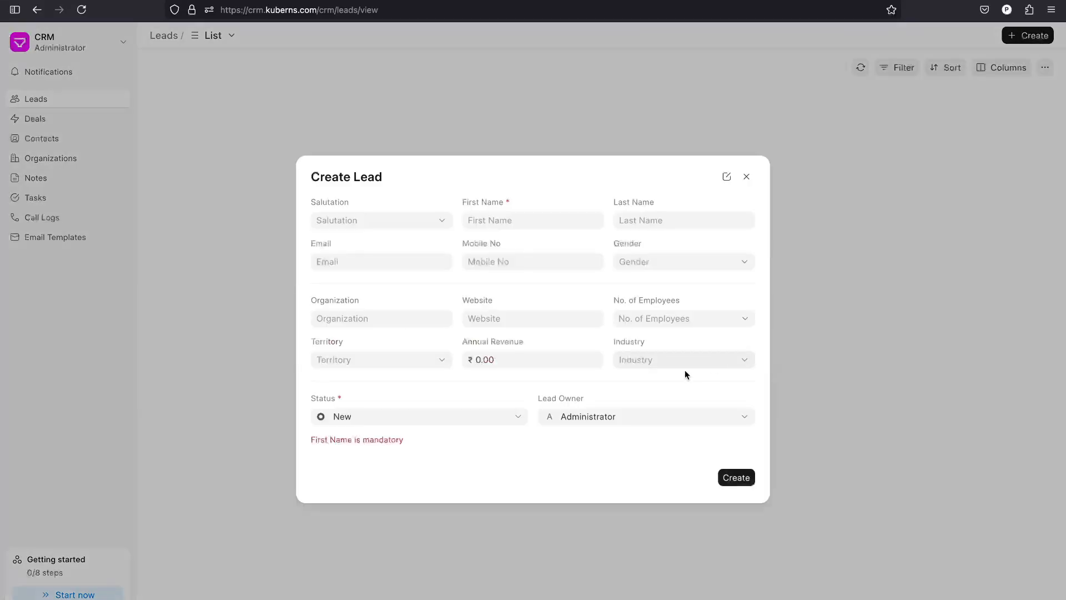
{"action": "left_click", "coordinate": [356, 223]}
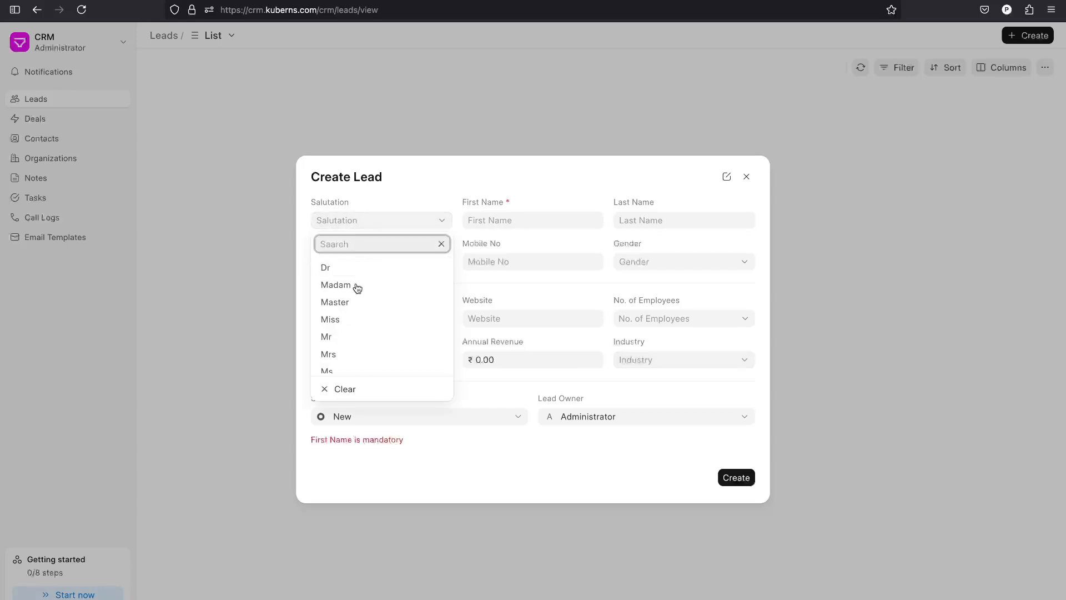
{"action": "left_click", "coordinate": [342, 336]}
{"action": "left_click", "coordinate": [351, 263]}
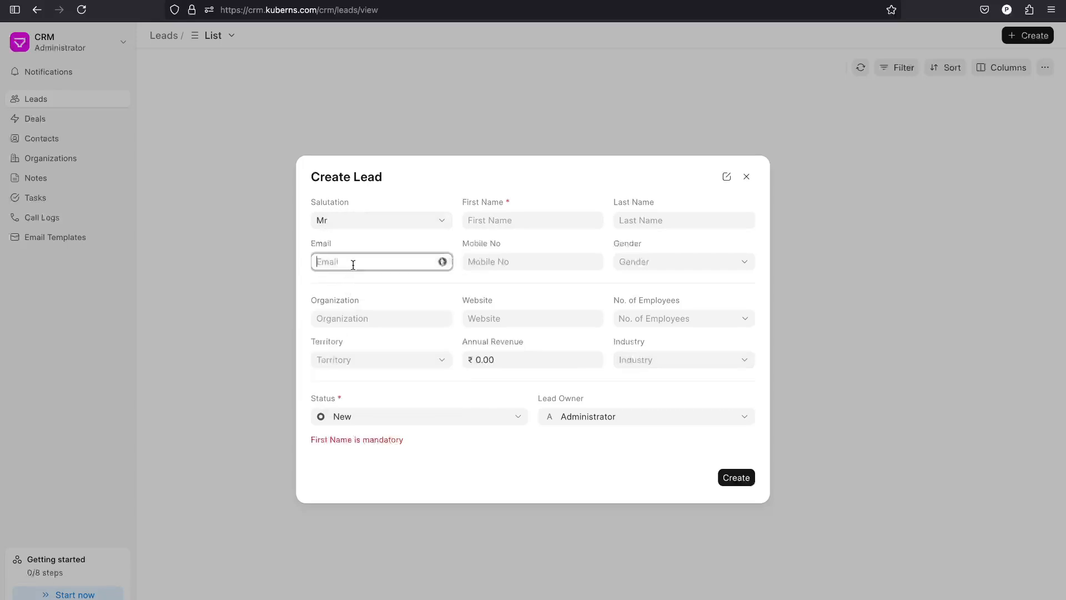
{"action": "key", "text": "Tab"}
Set gender Male, organization Something, website something.great.com, 1-10 employees, and create the lead.
{"action": "key", "text": "Tab"}
{"action": "key", "text": "Tab"}
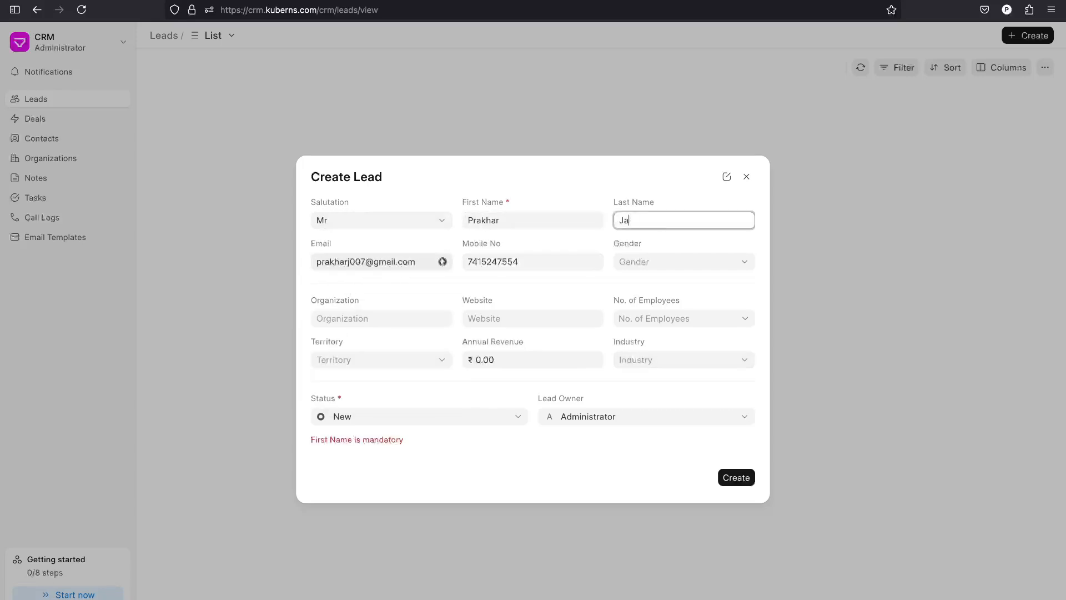
{"action": "left_click", "coordinate": [684, 262]}
{"action": "left_click", "coordinate": [644, 345]}
{"action": "left_click", "coordinate": [407, 320]}
{"action": "type", "text": "Something"}
{"action": "key", "text": "Tab"}
{"action": "type", "text": "something.great.com"}
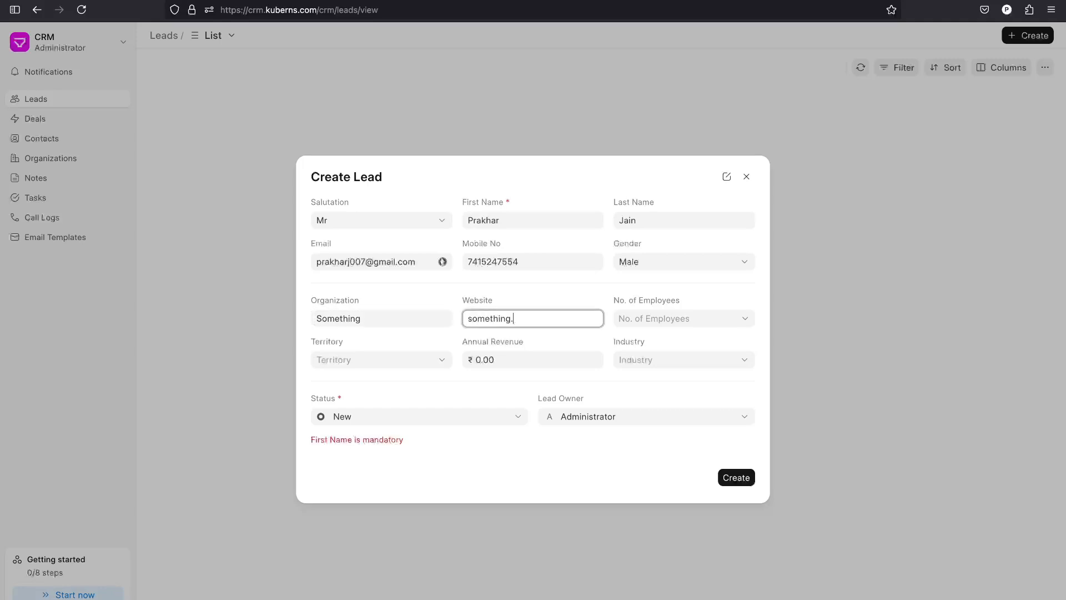
{"action": "left_click", "coordinate": [684, 318]}
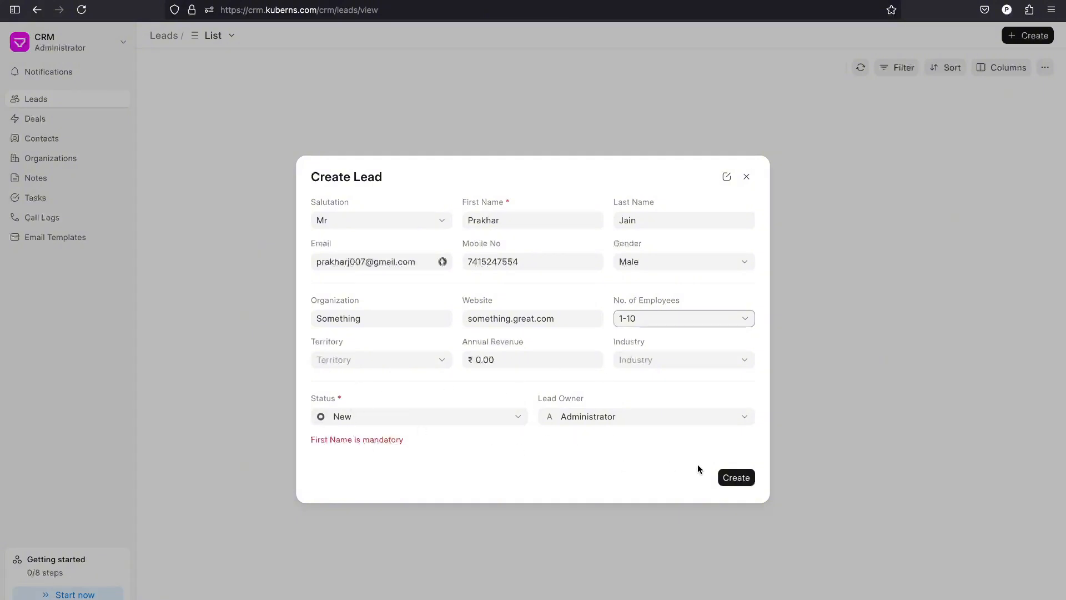
{"action": "left_click", "coordinate": [725, 474]}
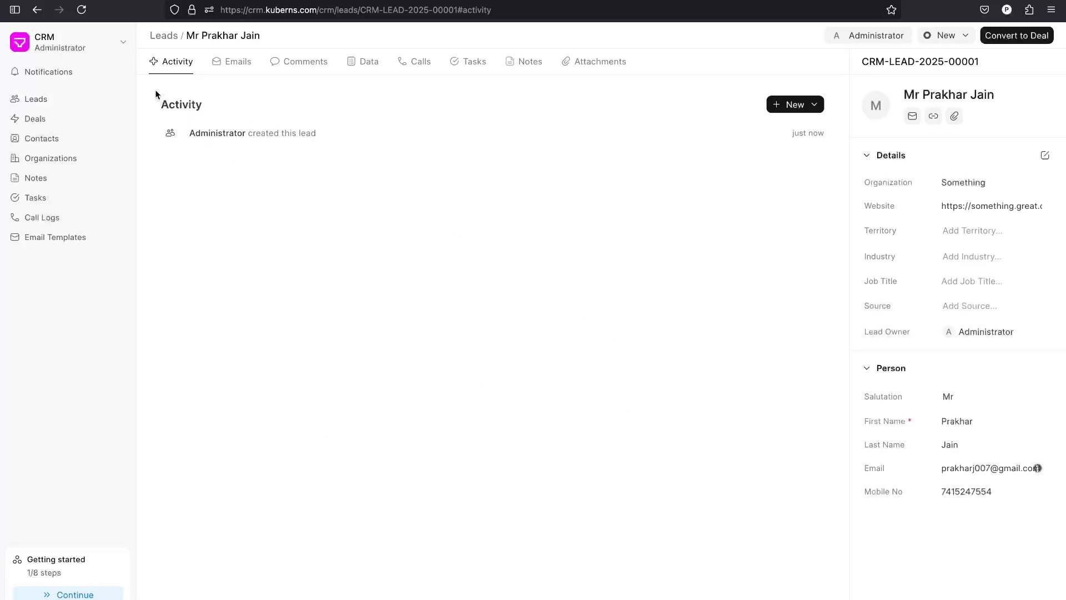
Return to the Leads list showing the new lead and open the app-switching menu.
{"action": "left_click", "coordinate": [166, 36]}
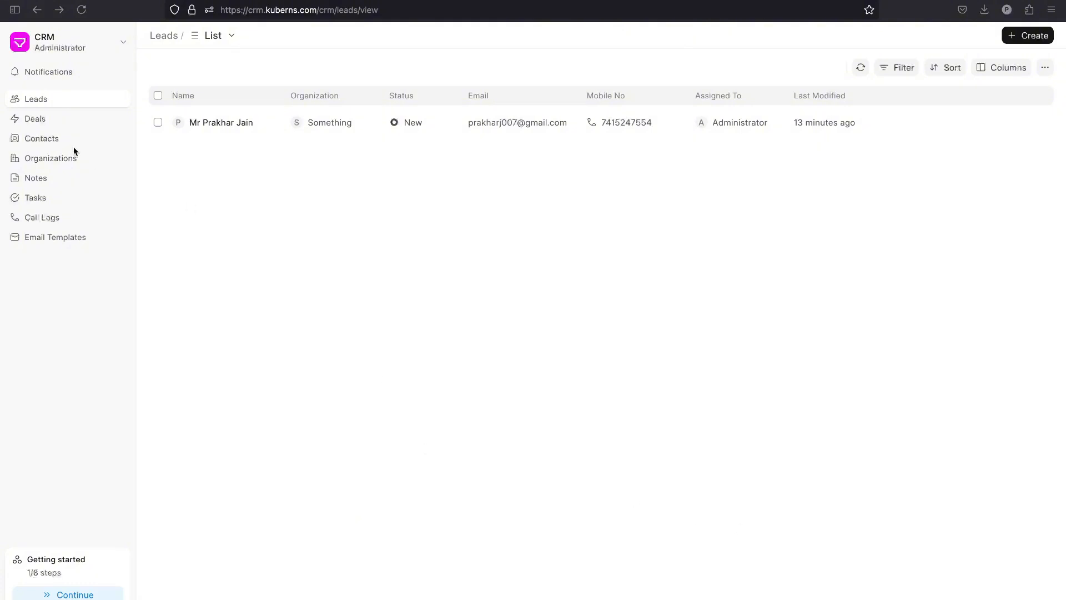
{"action": "left_click", "coordinate": [111, 50]}
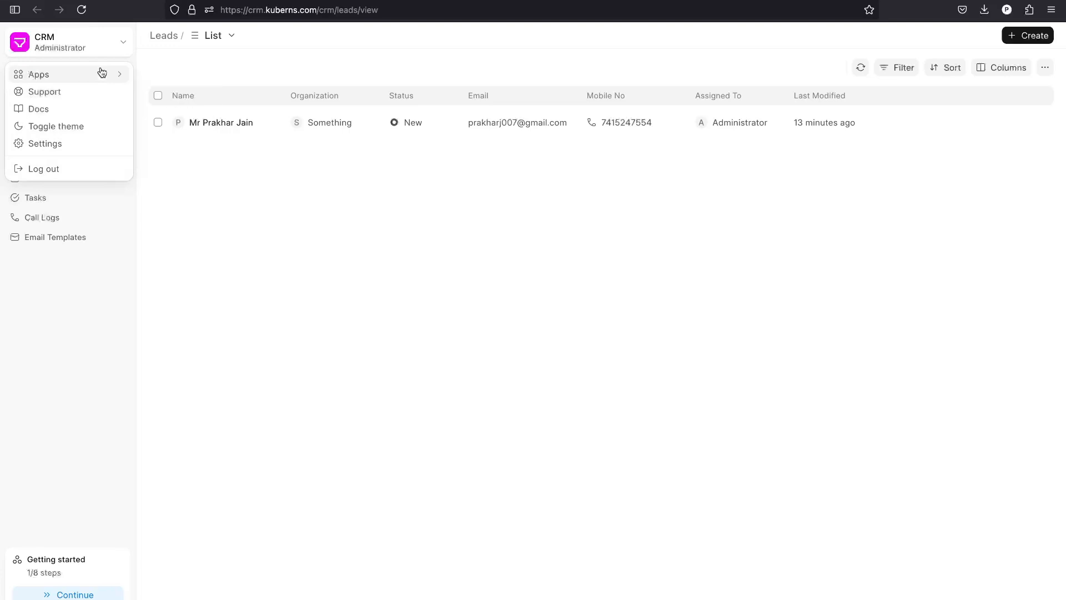
Go to the Desk's Data Import list and start a new data import.
{"action": "mouse_move", "coordinate": [101, 73]}
{"action": "left_click", "coordinate": [148, 80]}
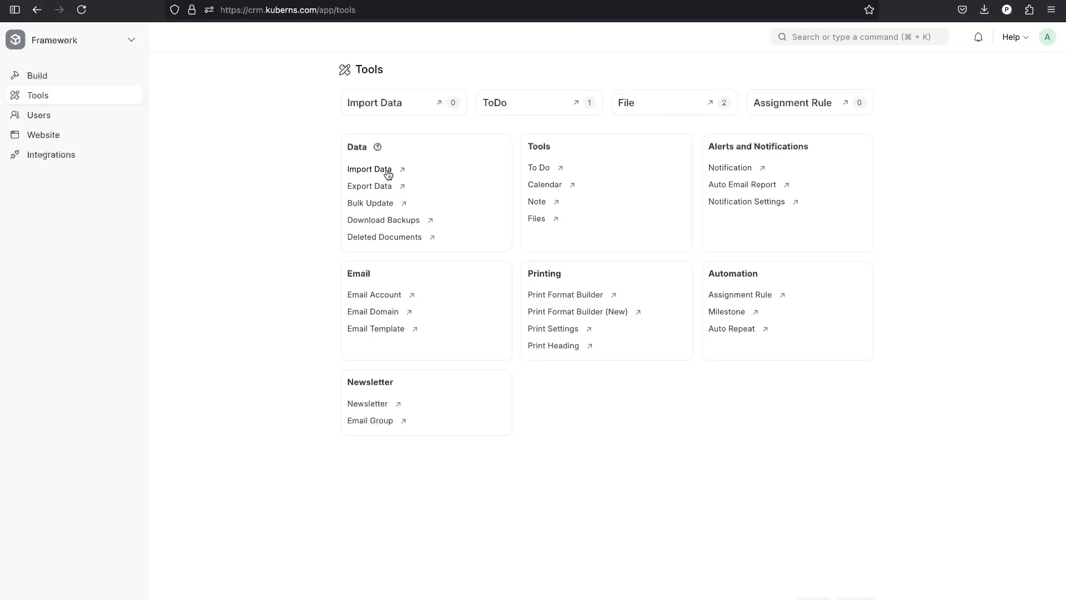
{"action": "left_click", "coordinate": [387, 173]}
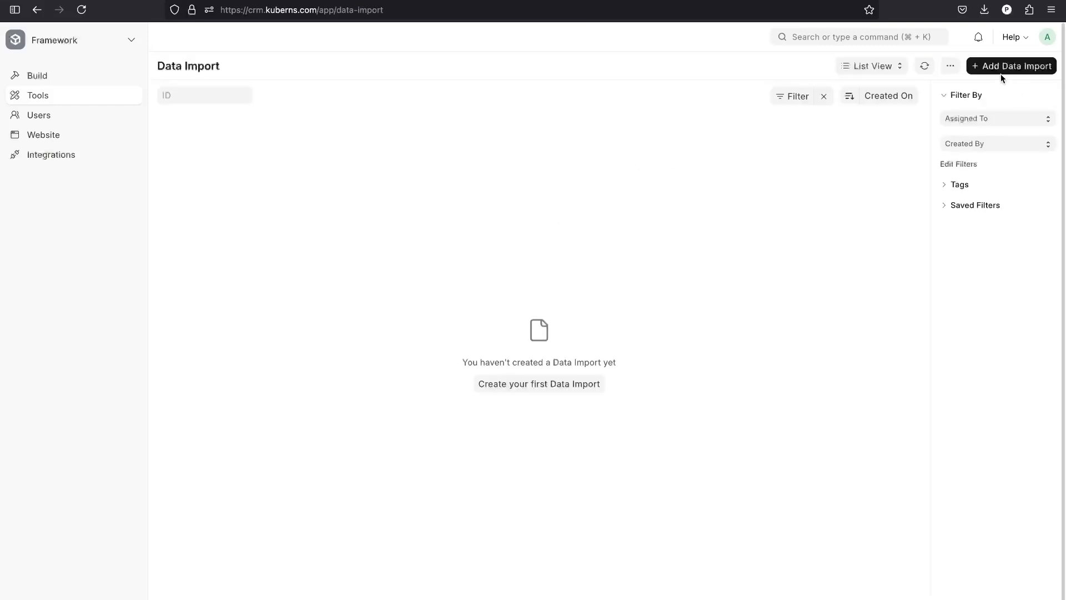
{"action": "left_click", "coordinate": [1013, 66]}
Set Document Type CRM Lead, Insert New Records, Detect CSV type on, and save.
{"action": "left_click", "coordinate": [546, 103]}
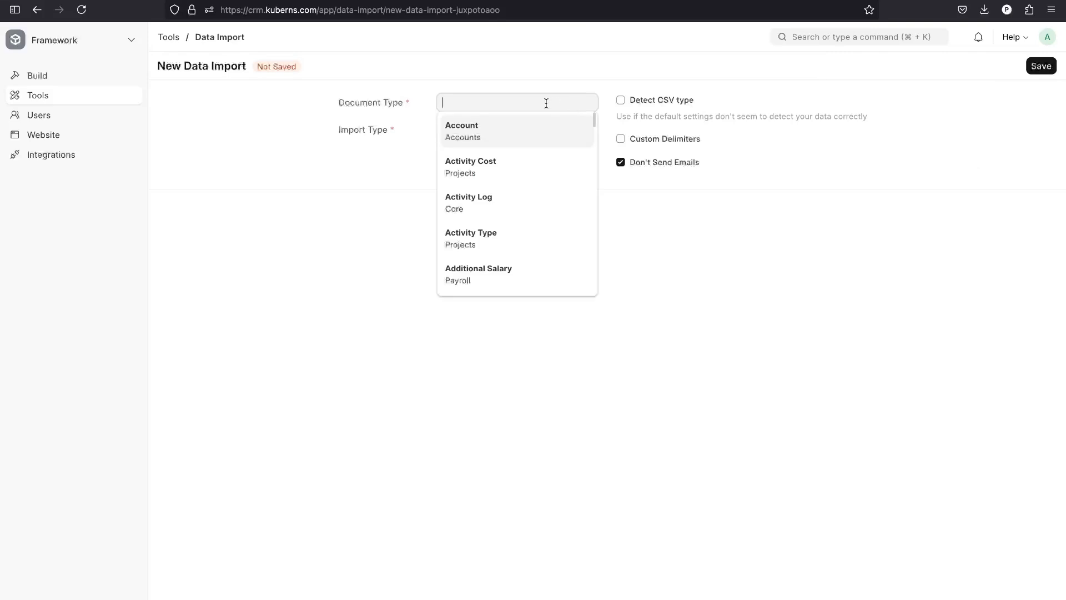
{"action": "type", "text": "lead"}
{"action": "left_click", "coordinate": [518, 176]}
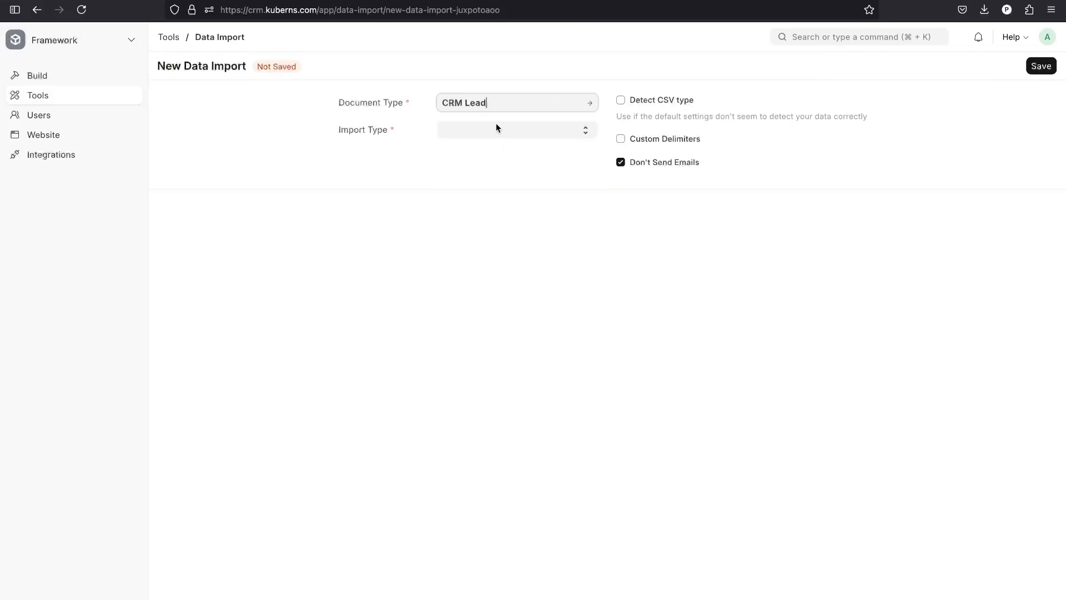
{"action": "left_click", "coordinate": [497, 127]}
{"action": "left_click", "coordinate": [503, 146]}
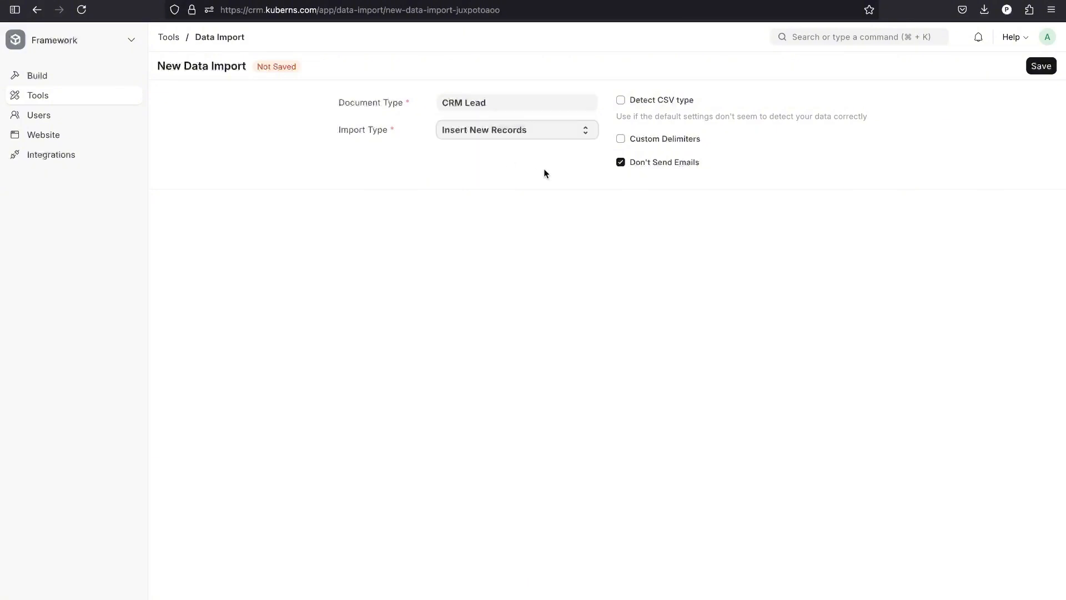
{"action": "left_click", "coordinate": [621, 100]}
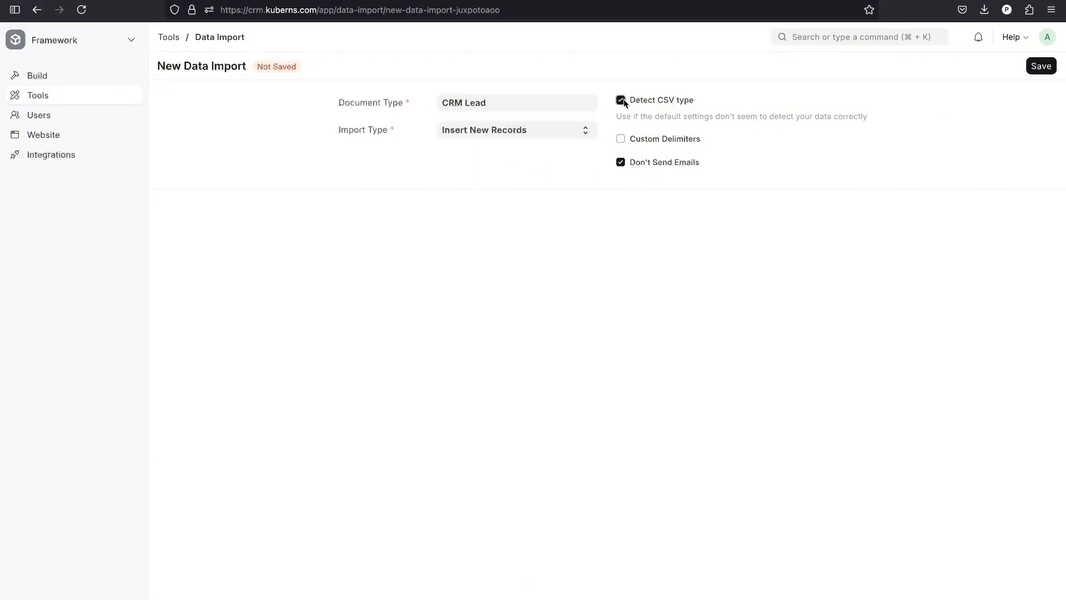
{"action": "left_click", "coordinate": [1047, 70]}
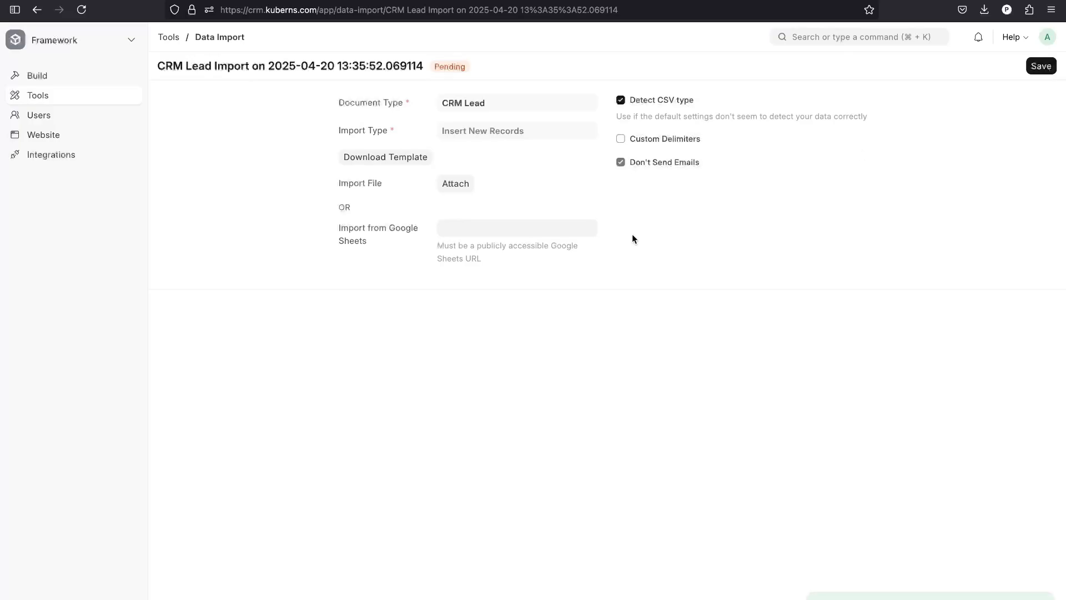
Export a blank CRM Lead CSV template adding Organization, Website, Territory, Gender and Phone columns.
{"action": "left_click", "coordinate": [416, 160]}
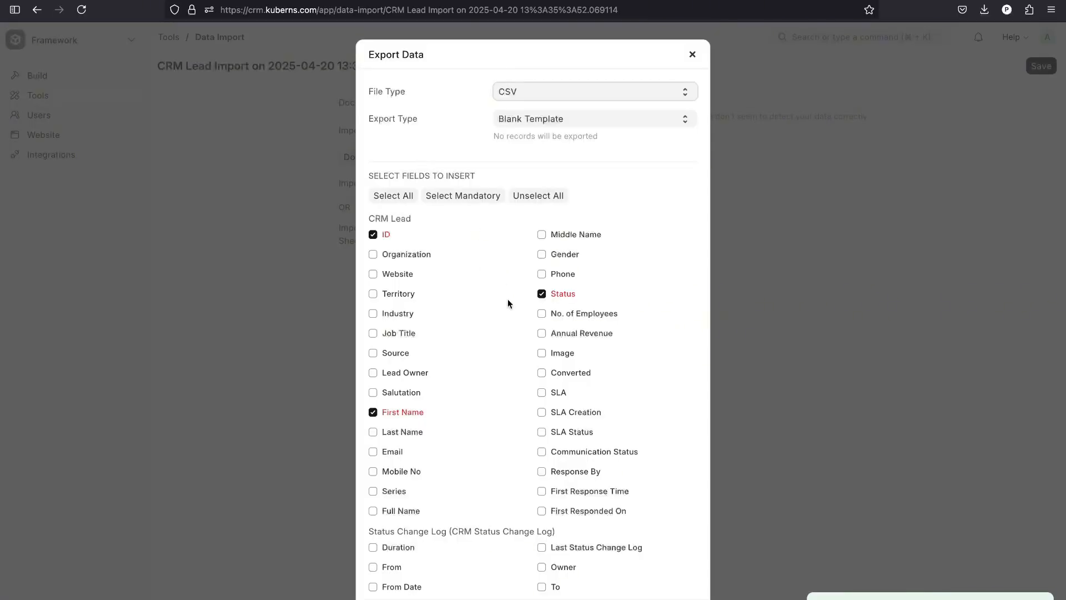
{"action": "scroll", "coordinate": [507, 299], "scroll_direction": "down", "scroll_amount": 2}
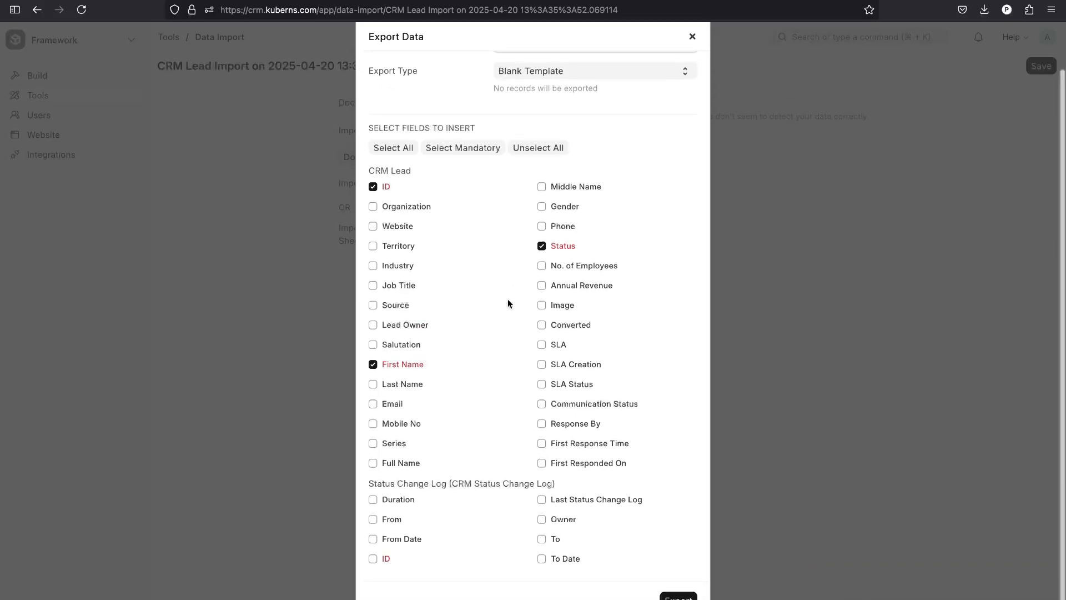
{"action": "left_click", "coordinate": [413, 210]}
{"action": "left_click", "coordinate": [400, 227]}
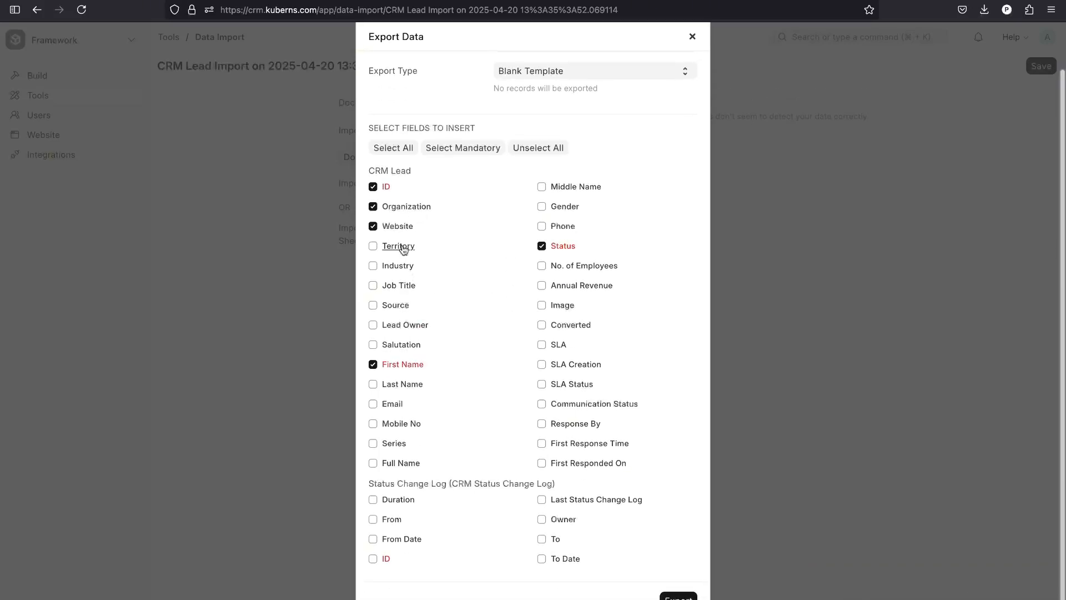
{"action": "left_click", "coordinate": [402, 246]}
{"action": "left_click", "coordinate": [573, 206]}
{"action": "left_click", "coordinate": [571, 227]}
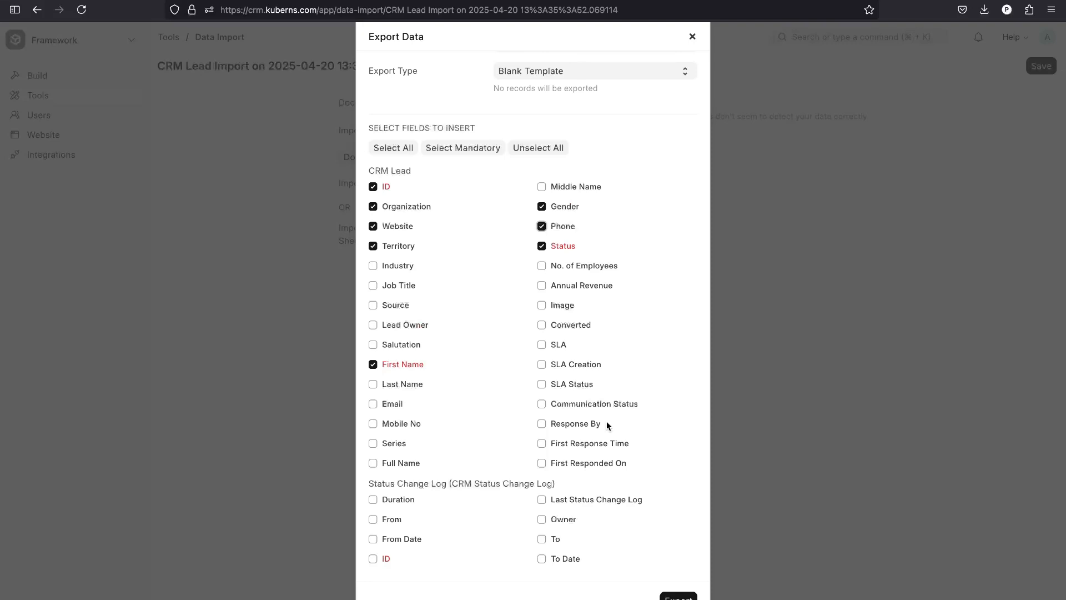
{"action": "left_click", "coordinate": [675, 596]}
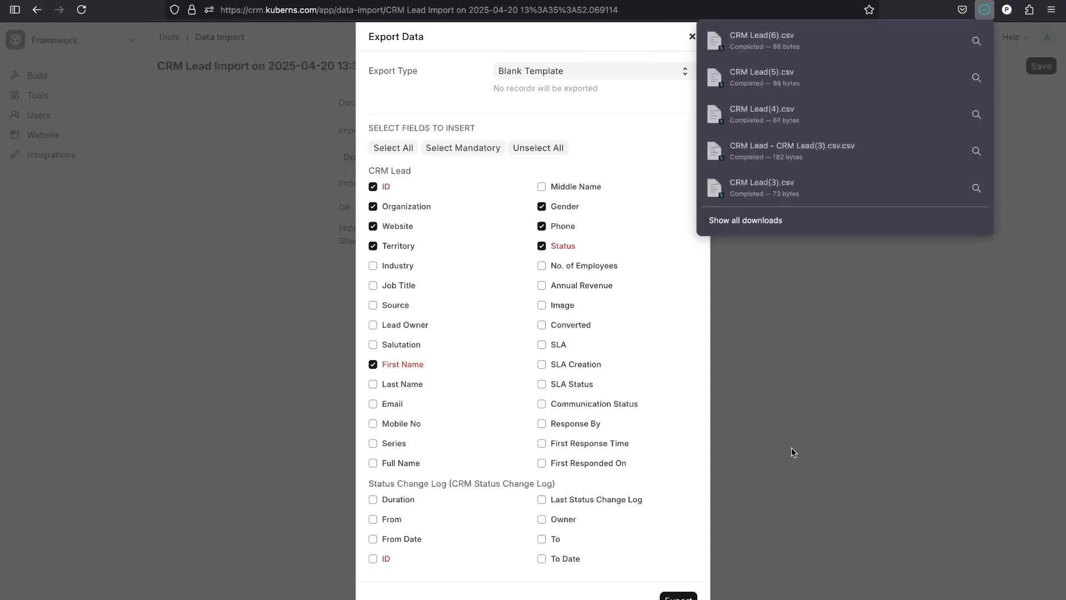
{"action": "left_click", "coordinate": [802, 272]}
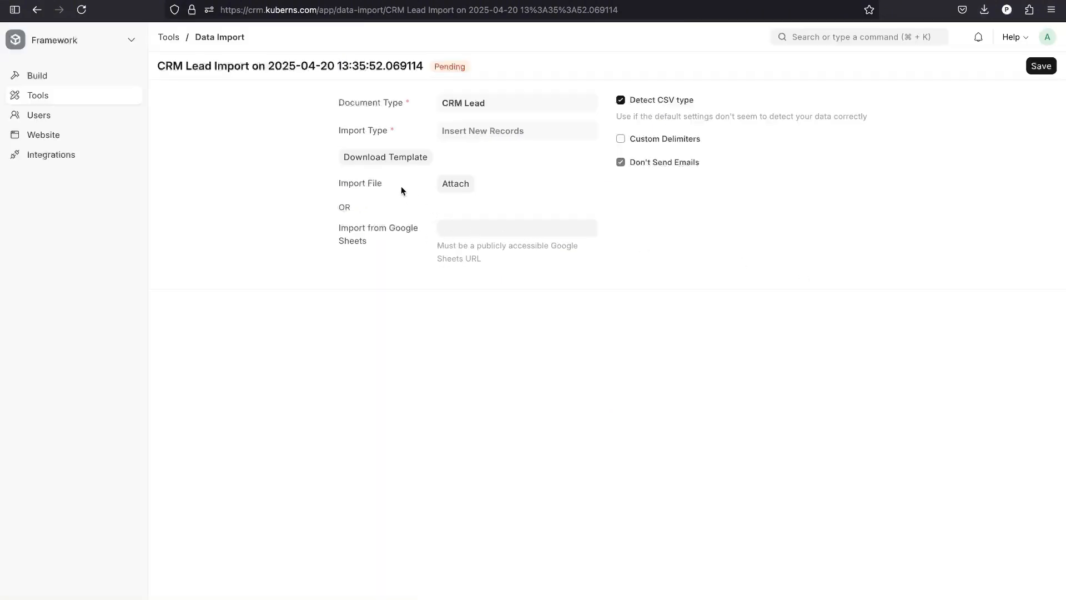
Import the leads from the pasted Google Sheets link instead of a file, then start the import.
{"action": "left_click", "coordinate": [459, 189]}
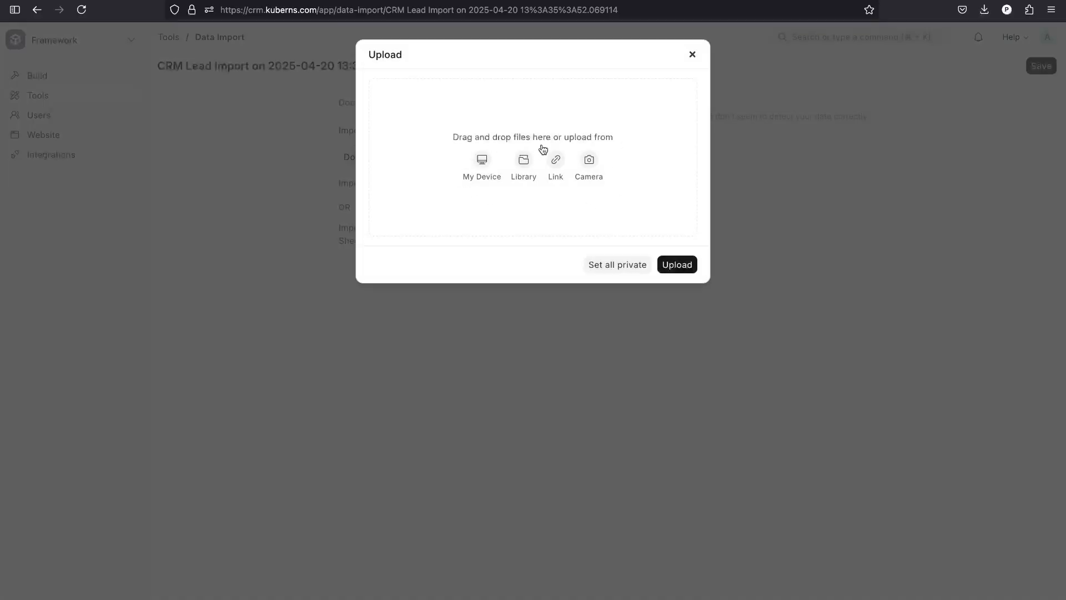
{"action": "left_click", "coordinate": [692, 54]}
{"action": "left_click", "coordinate": [512, 229]}
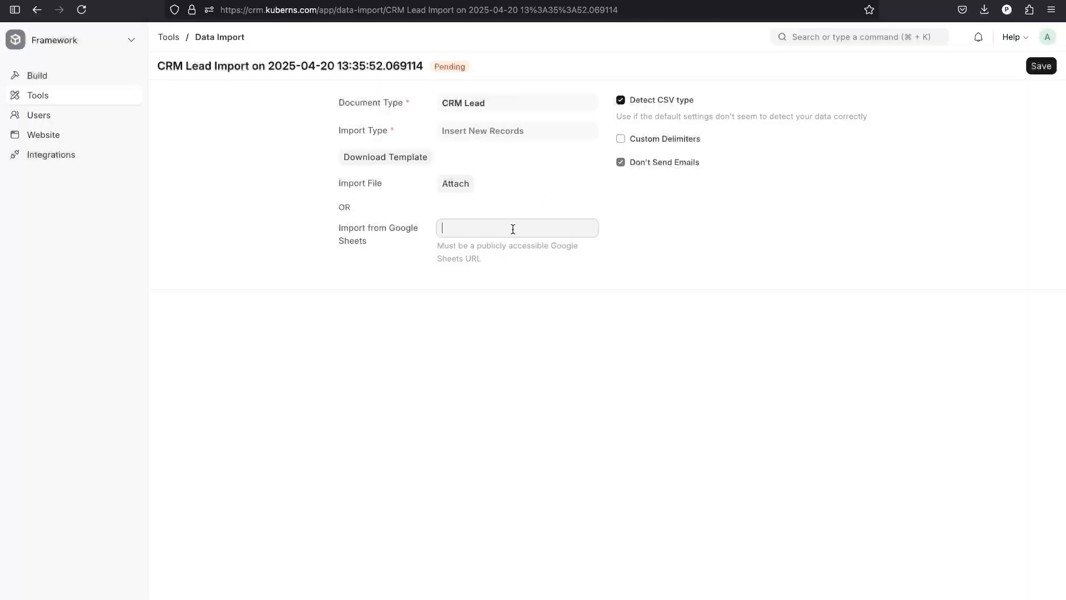
{"action": "key", "text": "super+v"}
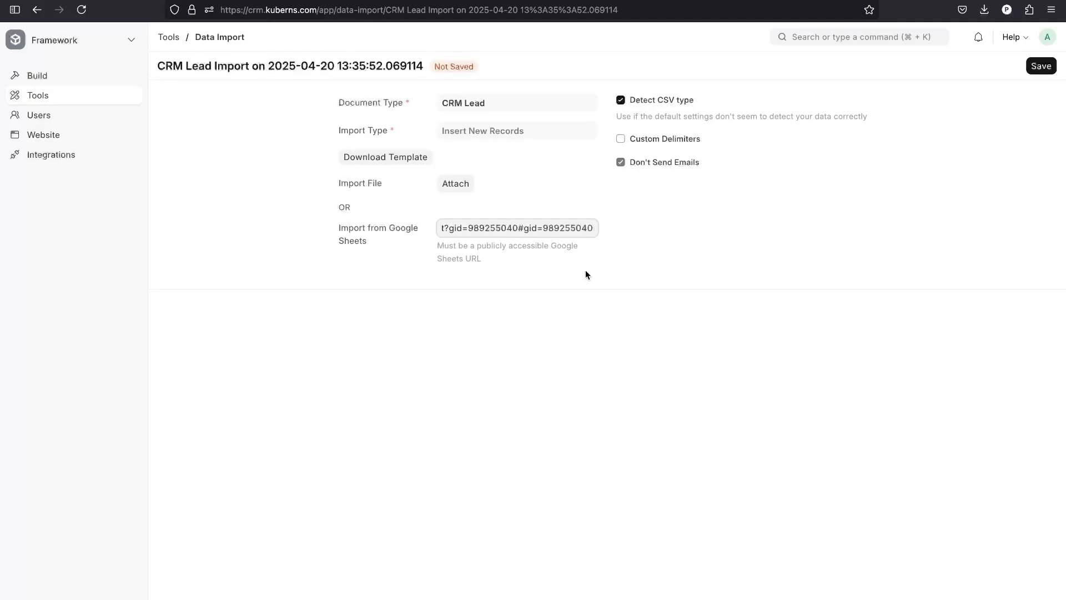
{"action": "left_click", "coordinate": [1041, 67]}
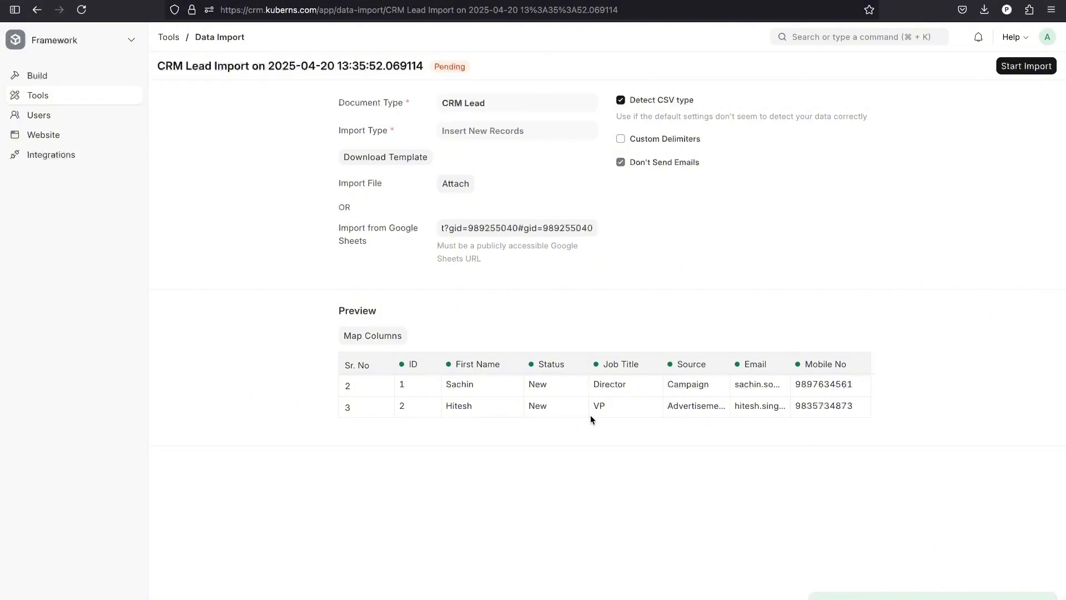
{"action": "left_click", "coordinate": [1048, 66]}
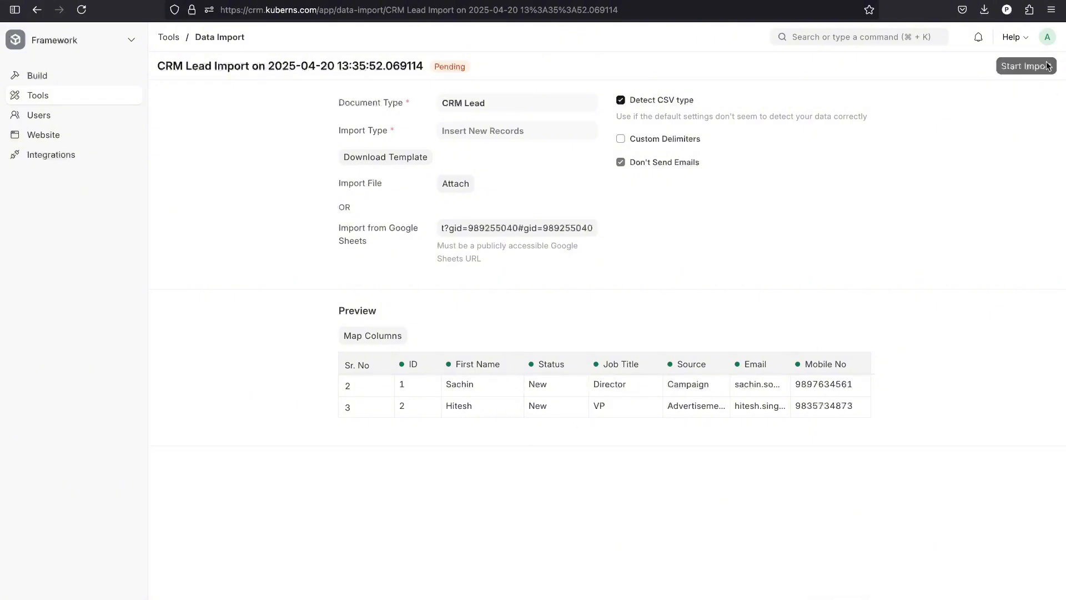
{"action": "key", "text": "super+r"}
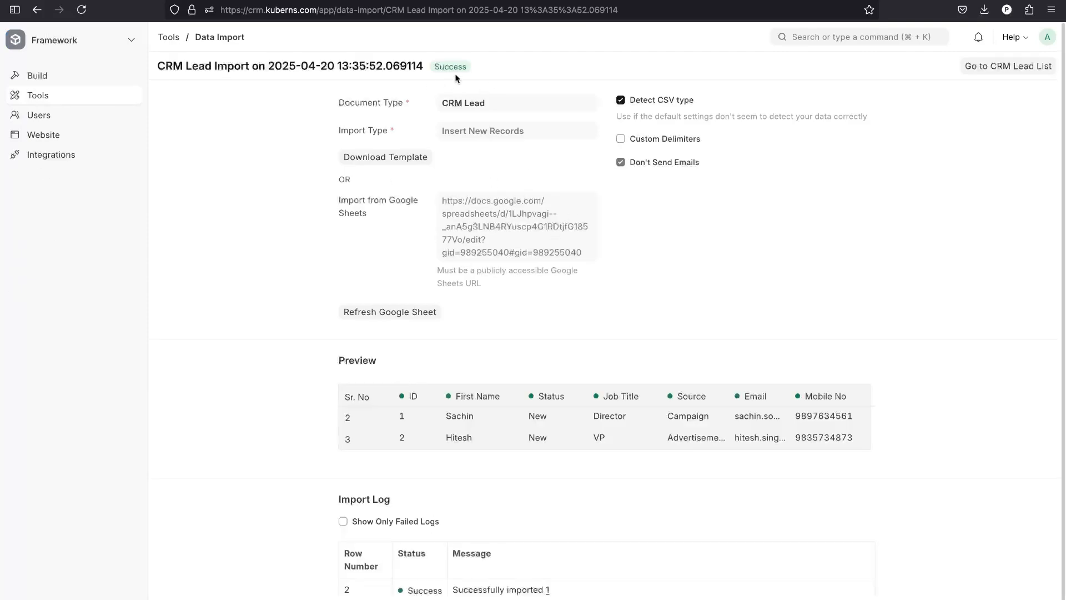
Switch to the CRM workspace and open a new CRM Lead Status form from Lead Statuses.
{"action": "left_click", "coordinate": [219, 37]}
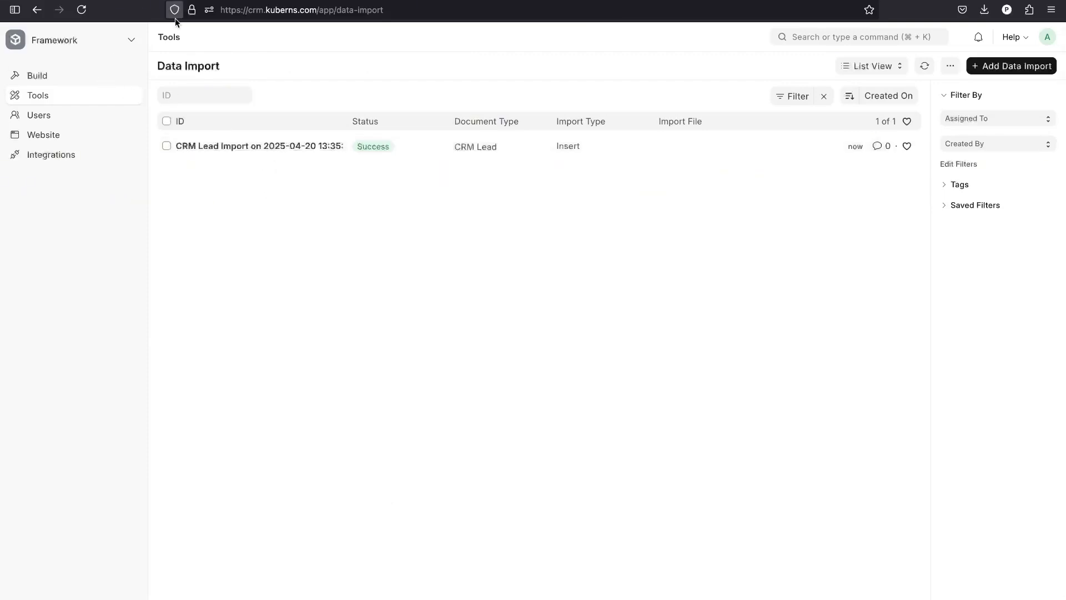
{"action": "left_click", "coordinate": [94, 47]}
{"action": "left_click", "coordinate": [72, 118]}
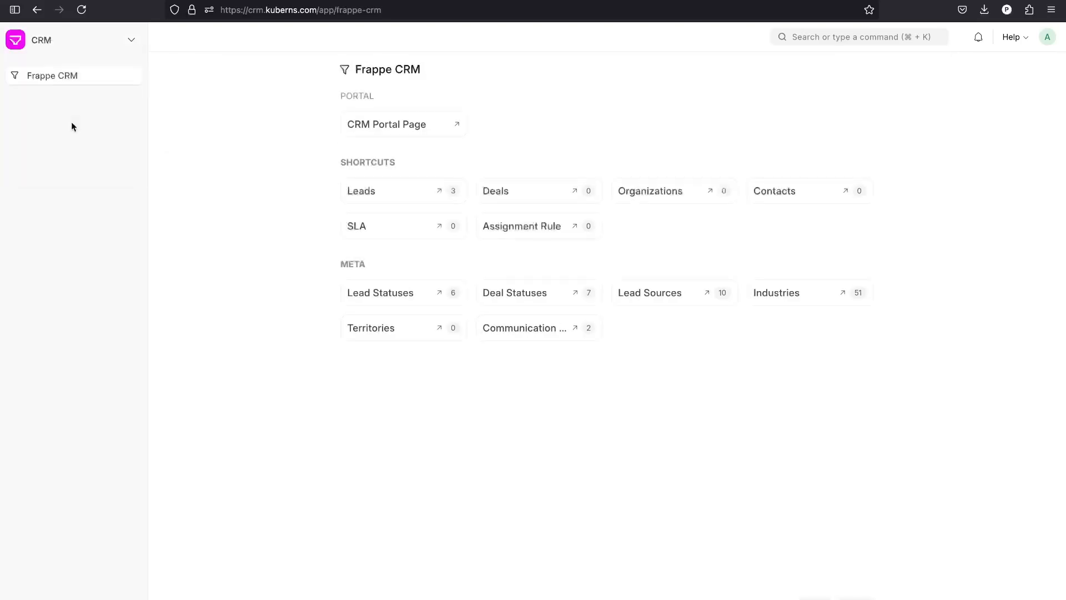
{"action": "left_click", "coordinate": [414, 135]}
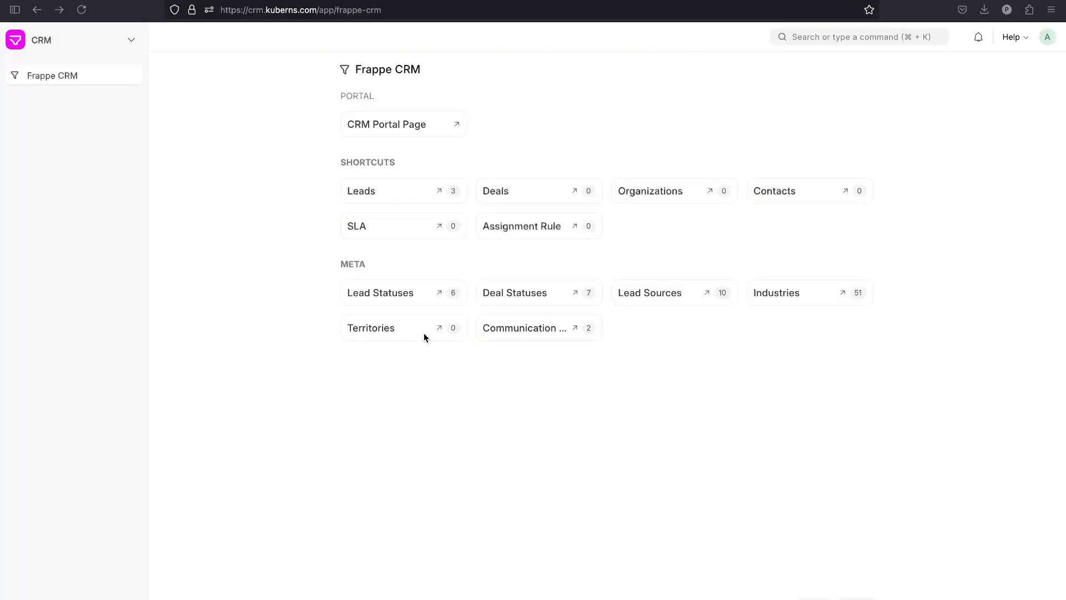
{"action": "left_click", "coordinate": [392, 297]}
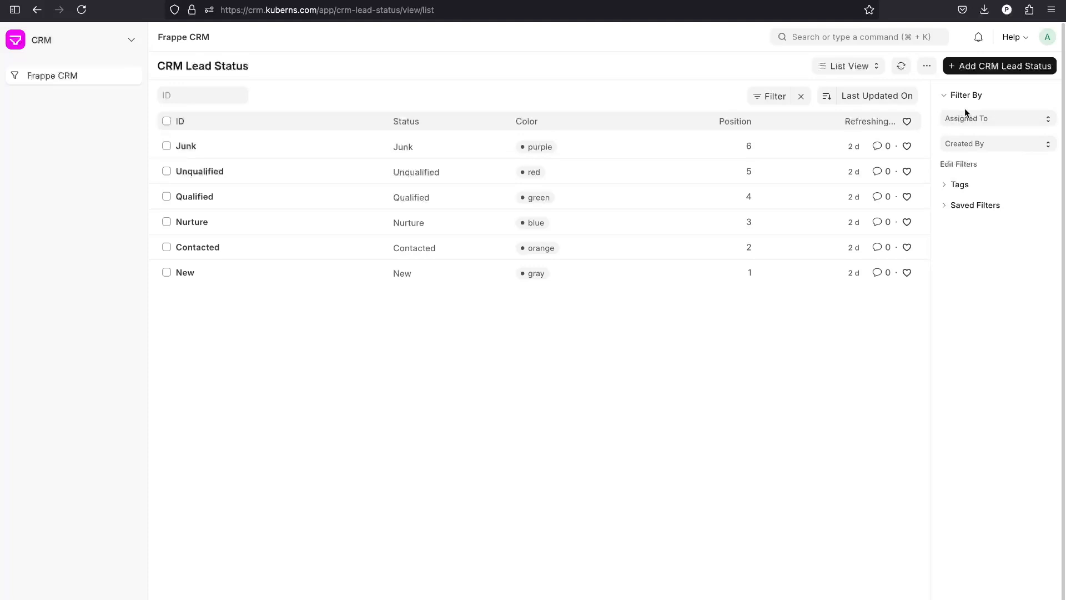
{"action": "left_click", "coordinate": [985, 67]}
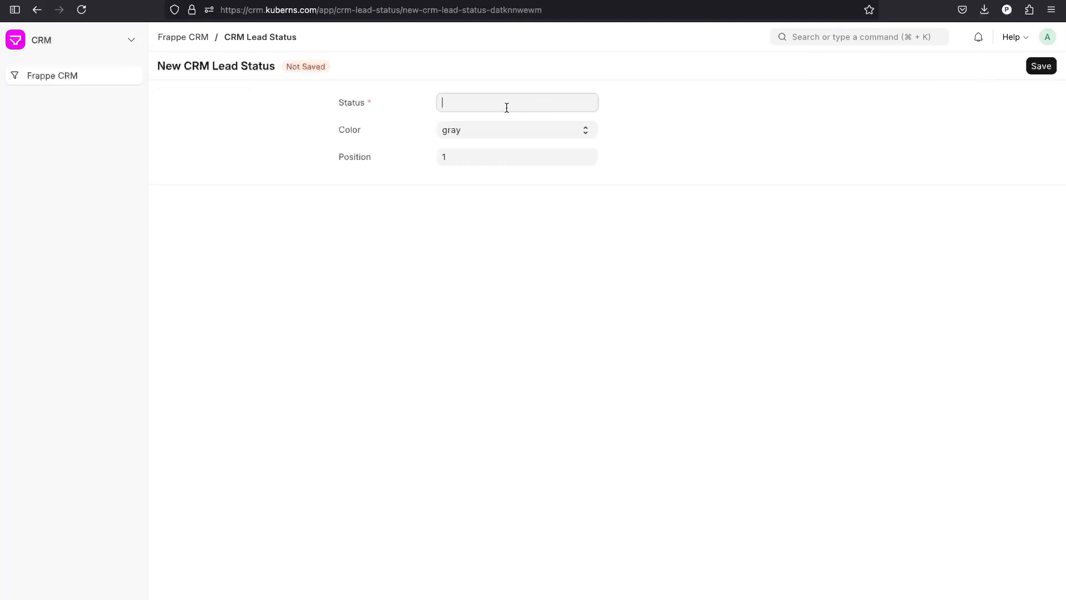
Save status 'Demo Scheduled' with colour black and position 5, then return to the status list.
{"action": "type", "text": "Contacted"}
{"action": "key", "text": "ctrl+a"}
{"action": "key", "text": "BackSpace"}
{"action": "type", "text": "Demo Scheduled"}
{"action": "left_click", "coordinate": [533, 135]}
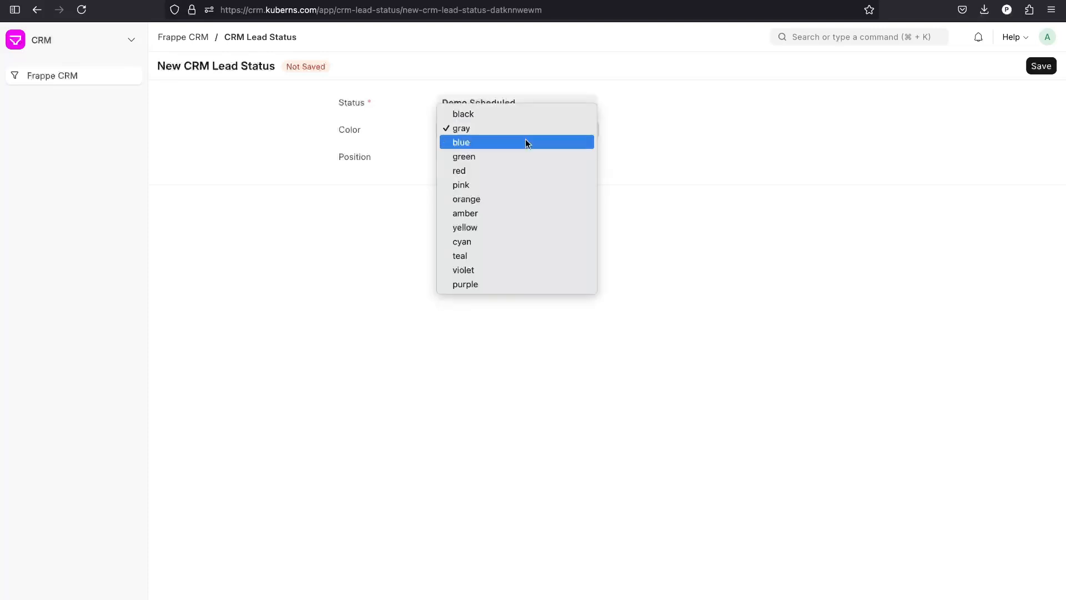
{"action": "left_click", "coordinate": [528, 116]}
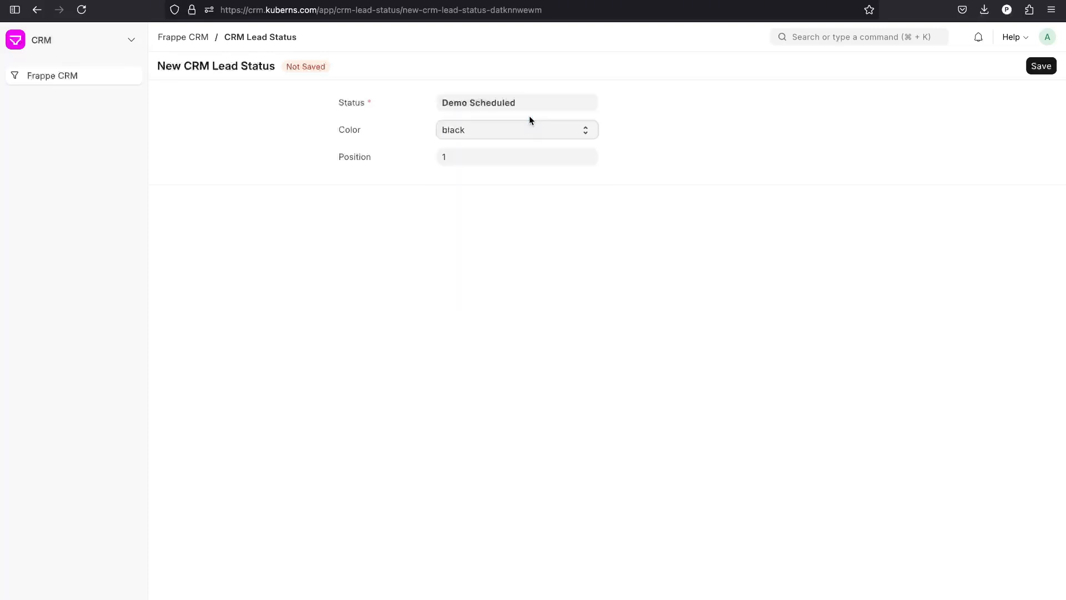
{"action": "left_click", "coordinate": [498, 154]}
{"action": "key", "text": "BackSpace"}
{"action": "type", "text": "5"}
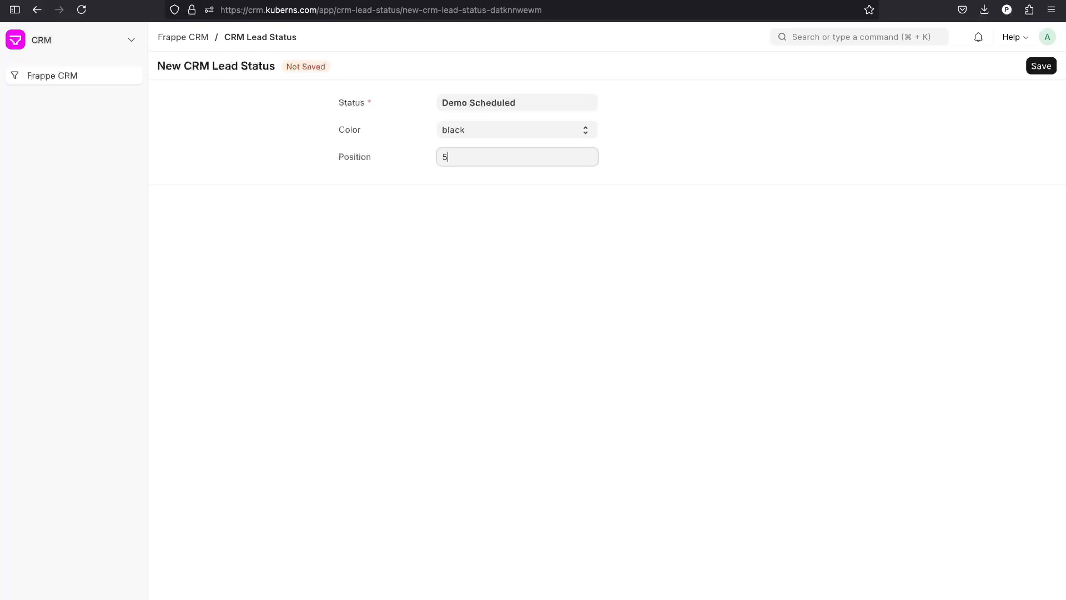
{"action": "left_click", "coordinate": [1042, 67]}
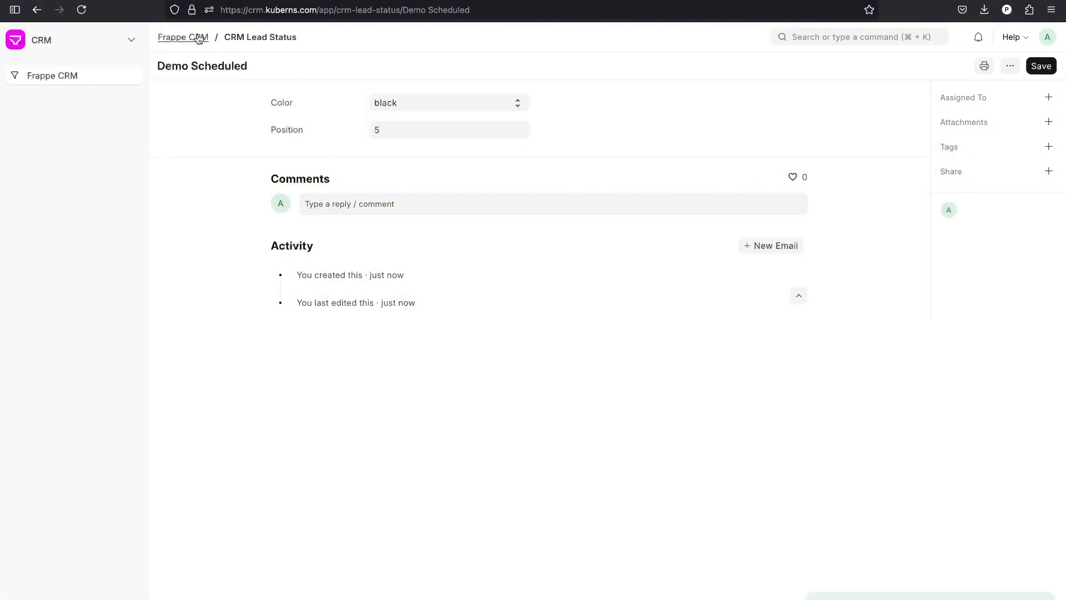
{"action": "left_click", "coordinate": [231, 38]}
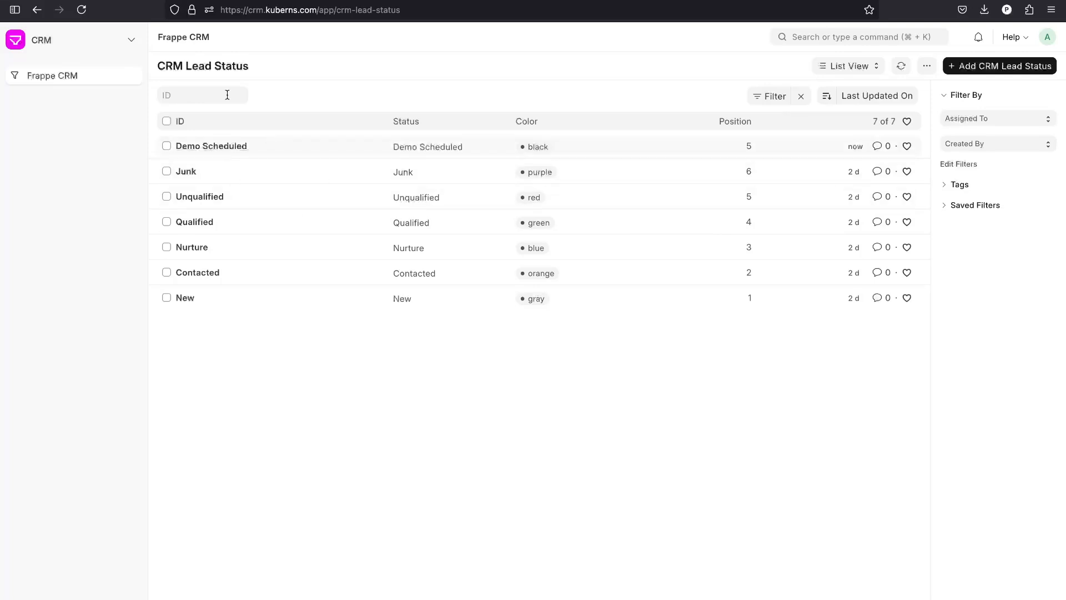
Set the second imported lead's status to Demo Scheduled, reloading so the new option appears.
{"action": "left_click", "coordinate": [238, 1]}
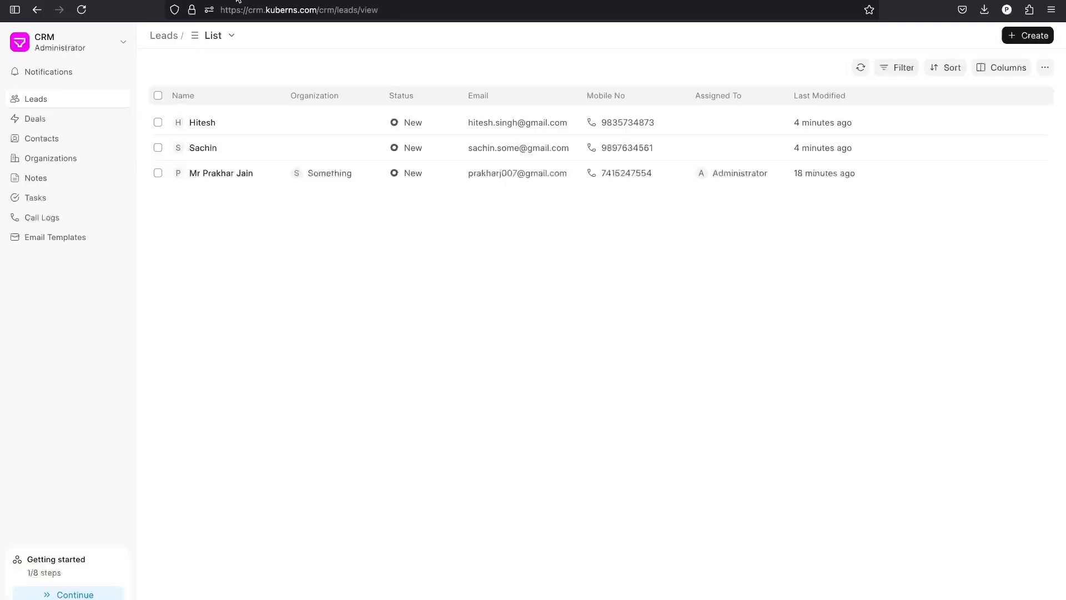
{"action": "left_click", "coordinate": [232, 151]}
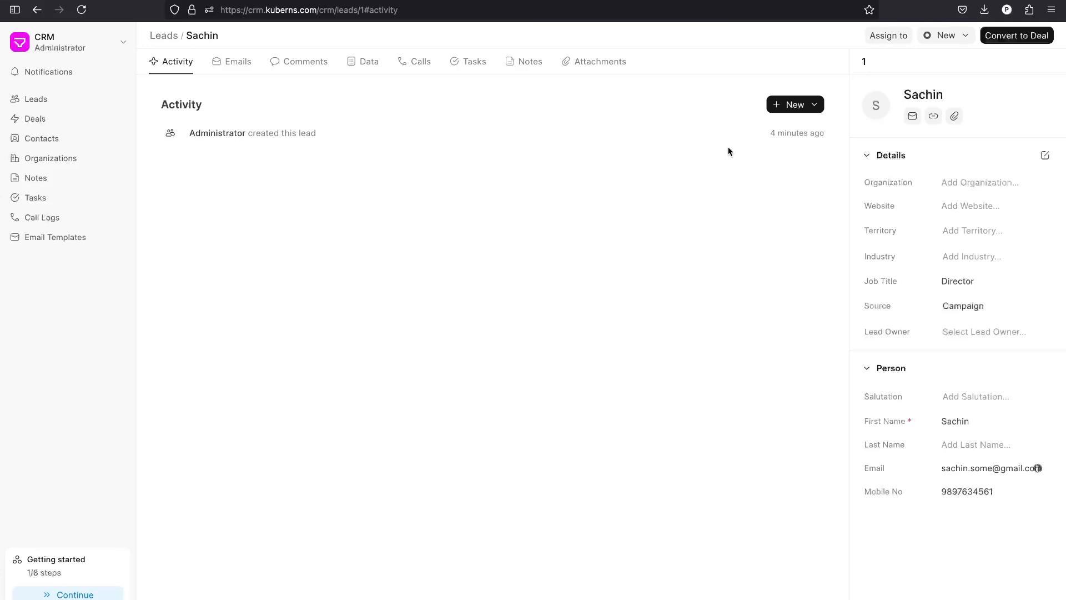
{"action": "left_click", "coordinate": [954, 36]}
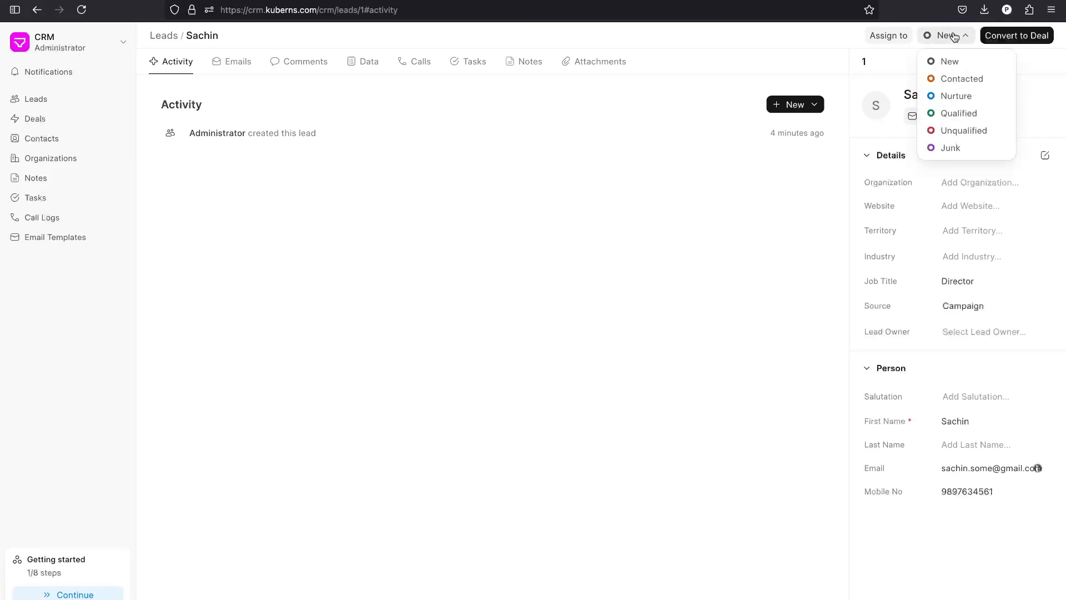
{"action": "key", "text": "ctrl+r"}
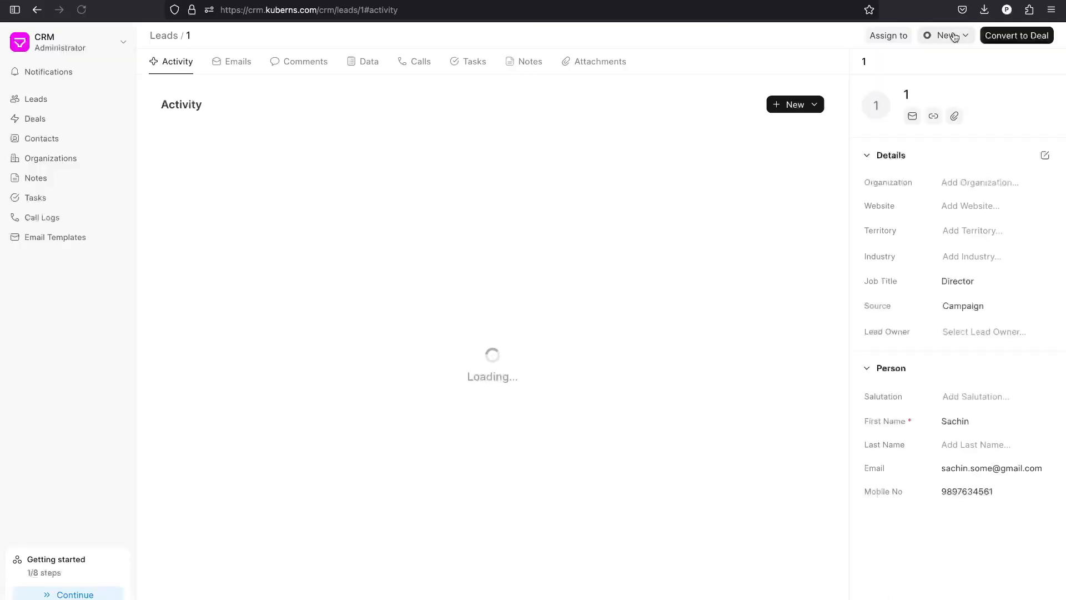
{"action": "left_click", "coordinate": [954, 37]}
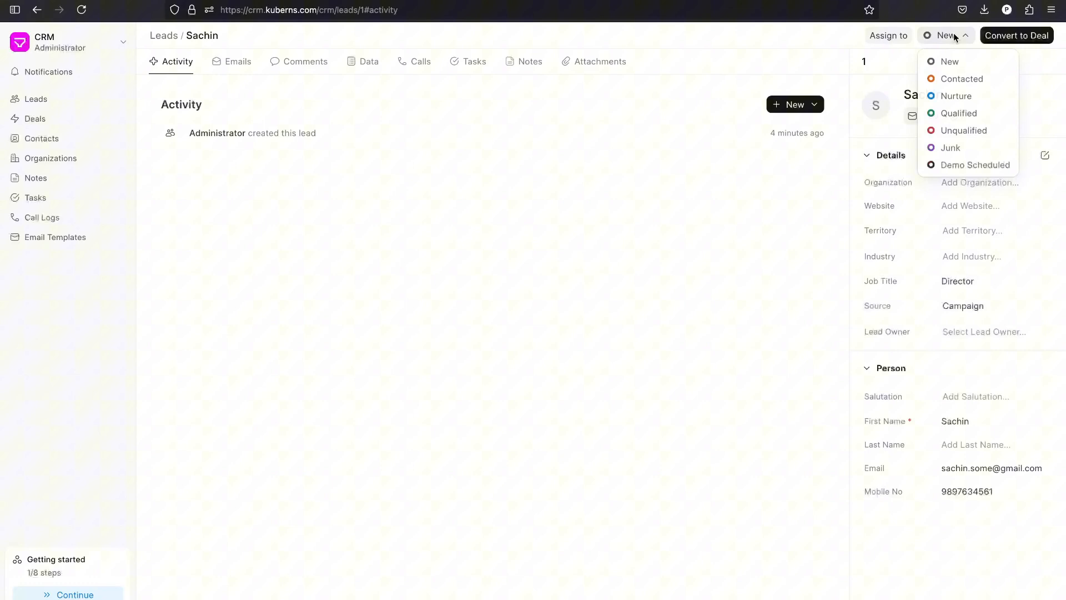
{"action": "left_click", "coordinate": [967, 165]}
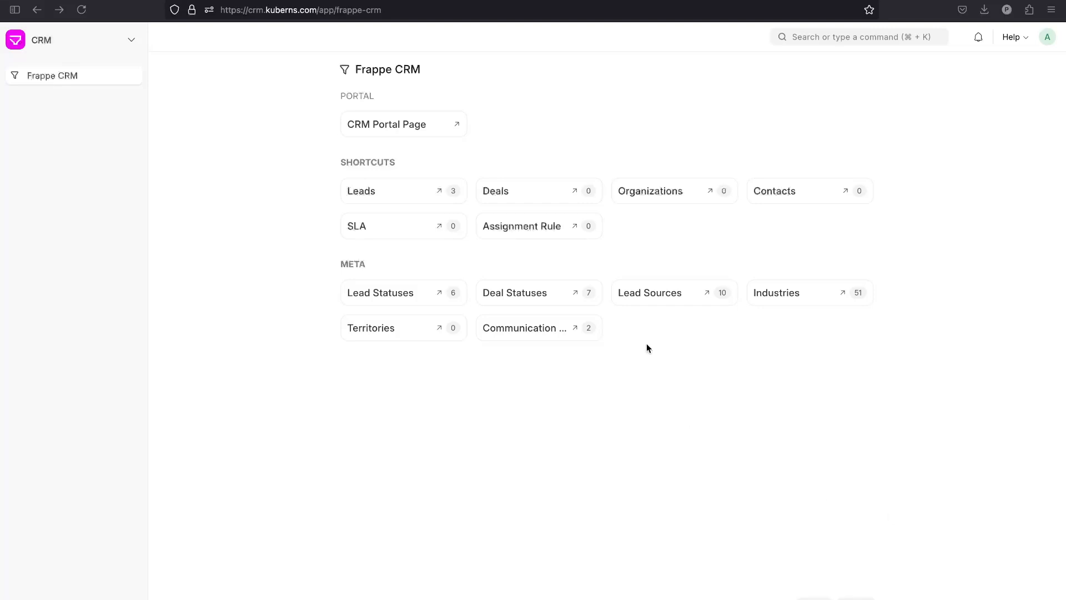
Create a 'Meta Ads' lead source with details 'Leads Generated from Meta-Ads' and save it.
{"action": "left_click", "coordinate": [662, 293]}
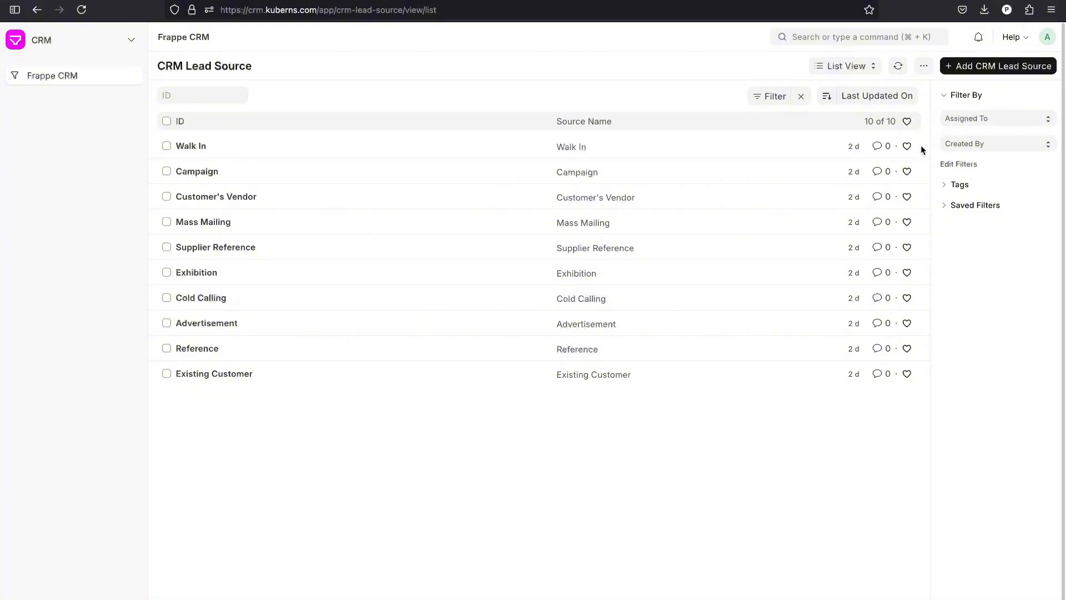
{"action": "left_click", "coordinate": [997, 66]}
{"action": "left_click", "coordinate": [423, 138]}
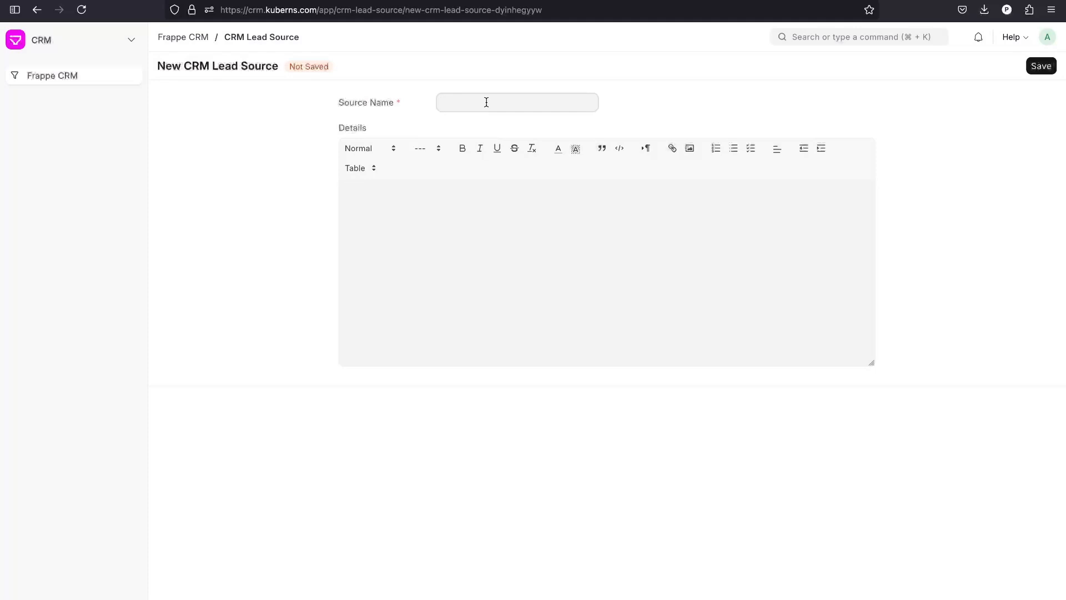
{"action": "left_click", "coordinate": [486, 103]}
{"action": "type", "text": "Meta Ads"}
{"action": "left_click", "coordinate": [419, 231]}
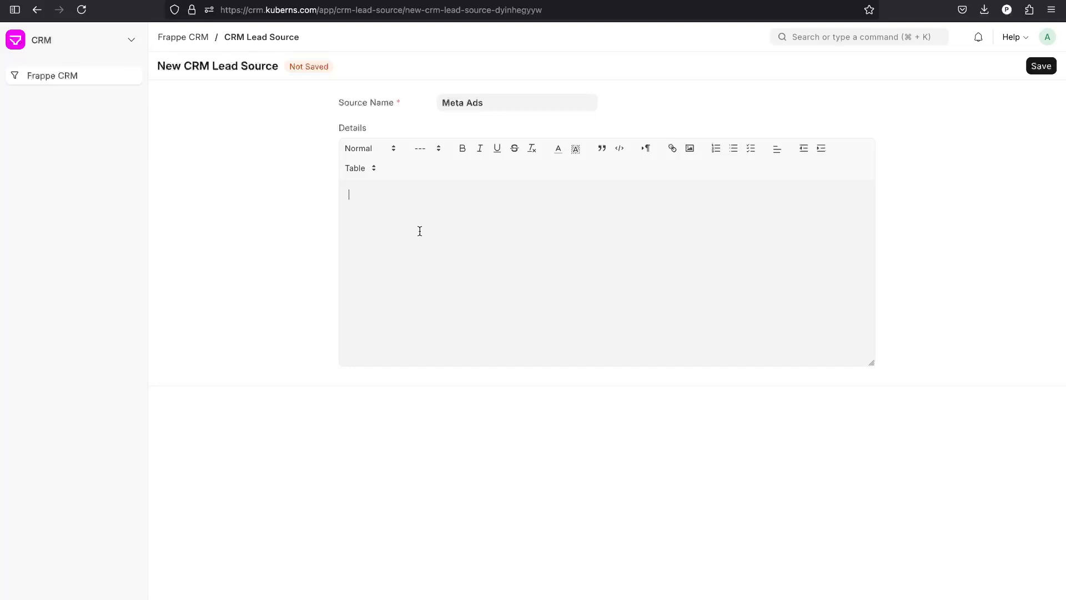
{"action": "type", "text": "Leads Generated from Meta-Ads"}
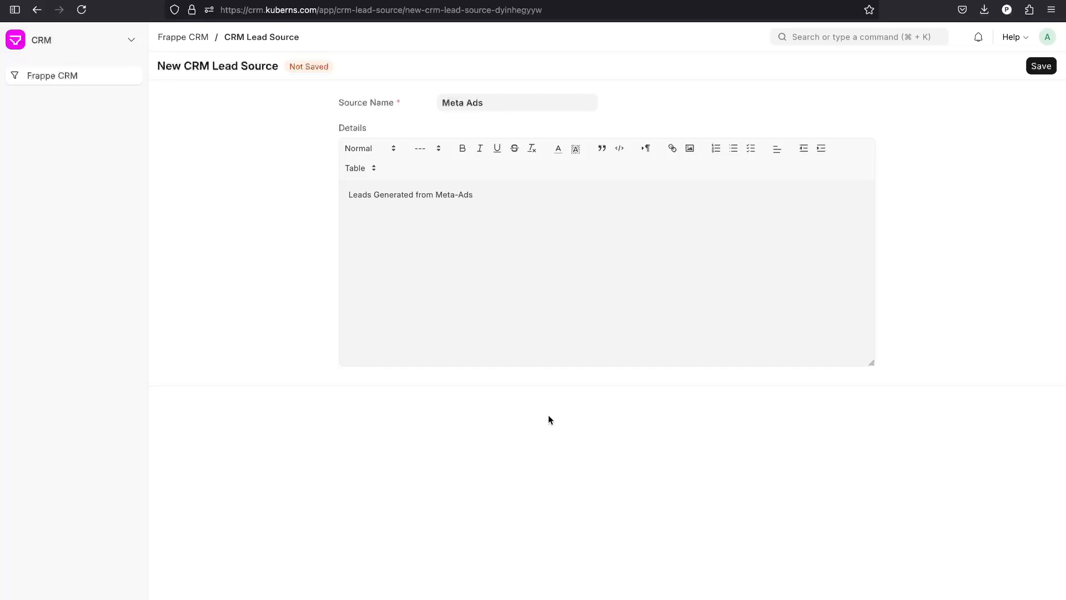
{"action": "left_click", "coordinate": [1044, 68]}
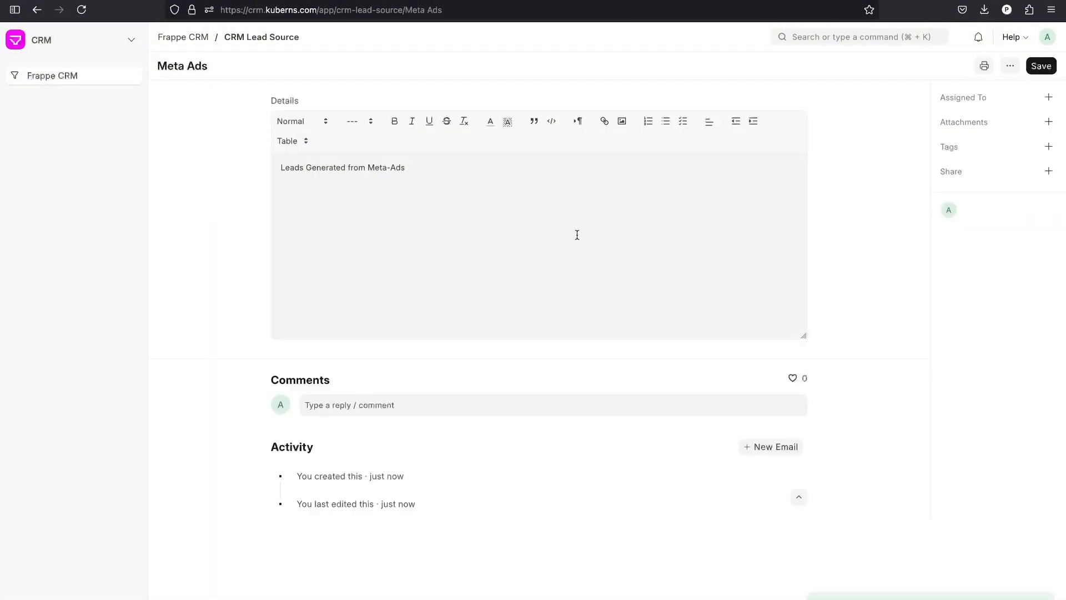
{"action": "left_click", "coordinate": [265, 36]}
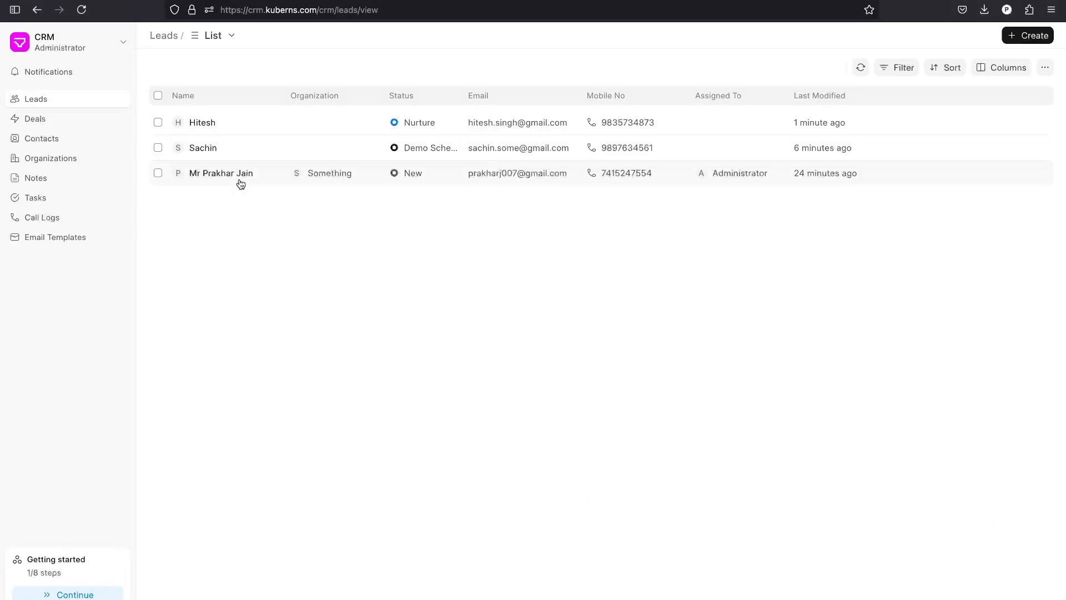
Open the Something organization's lead and review its activity history.
{"action": "left_click", "coordinate": [255, 174]}
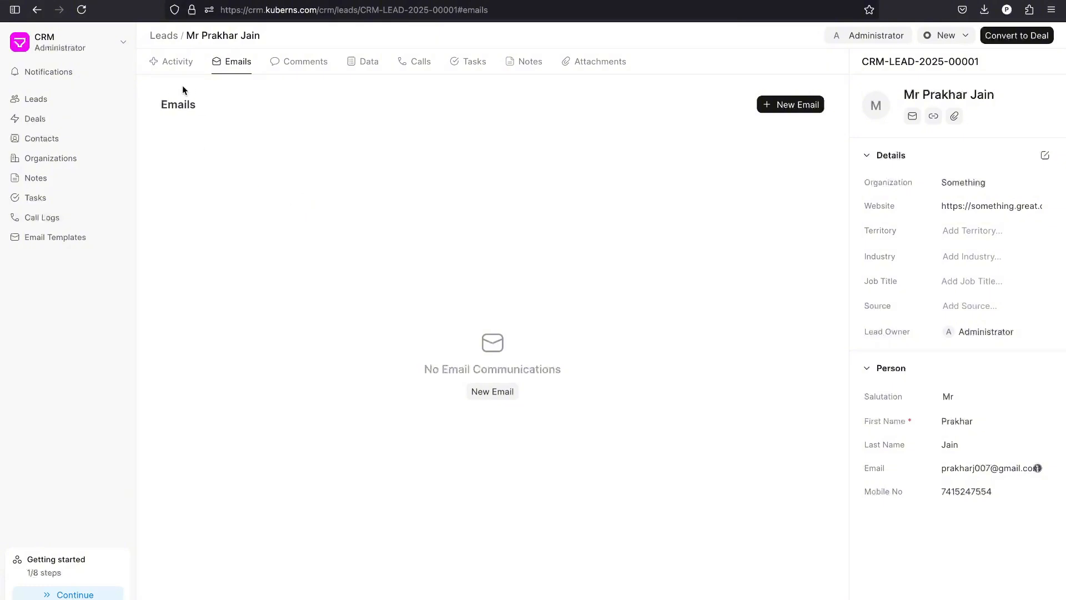
{"action": "left_click", "coordinate": [179, 65]}
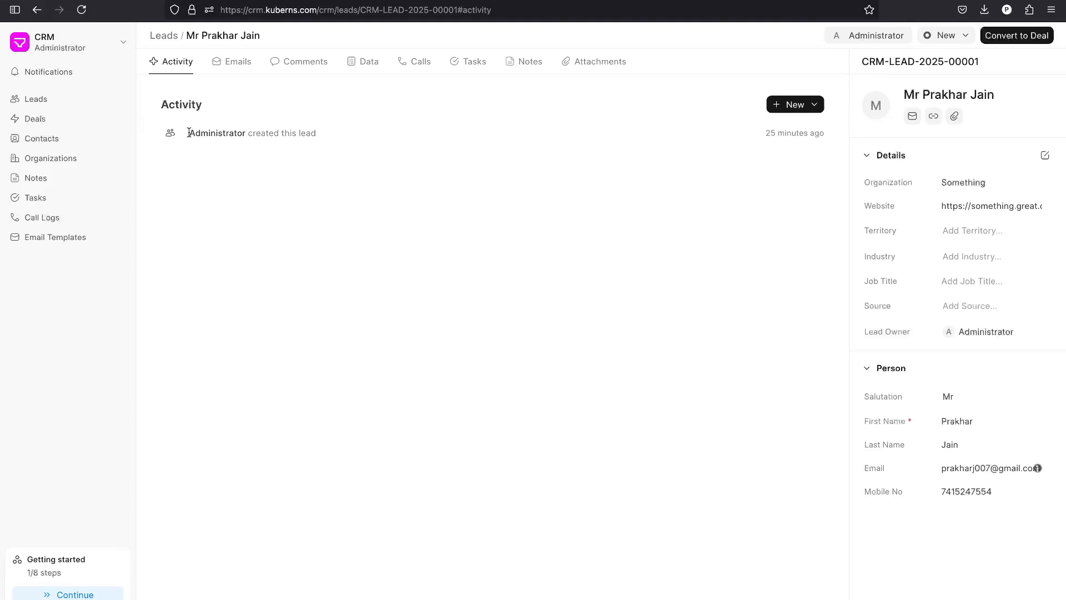
{"action": "left_click_drag", "start_coordinate": [189, 132], "coordinate": [316, 133]}
{"action": "left_click", "coordinate": [339, 179]}
Draft an email reading 'Welcome to the Company', check templates and attachments, then switch to a comment.
{"action": "left_click", "coordinate": [232, 62]}
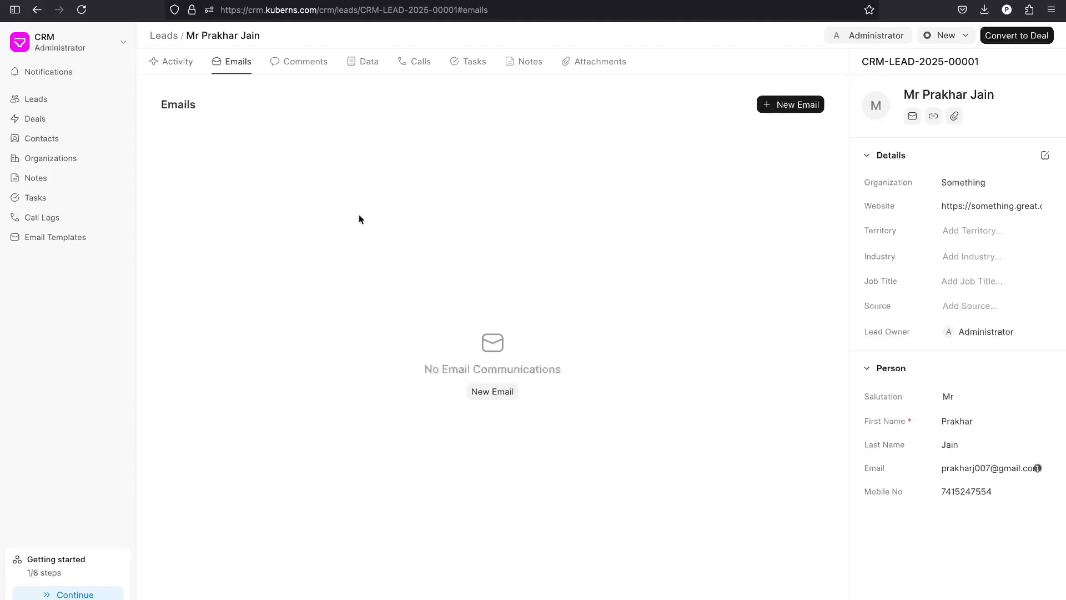
{"action": "left_click", "coordinate": [797, 107]}
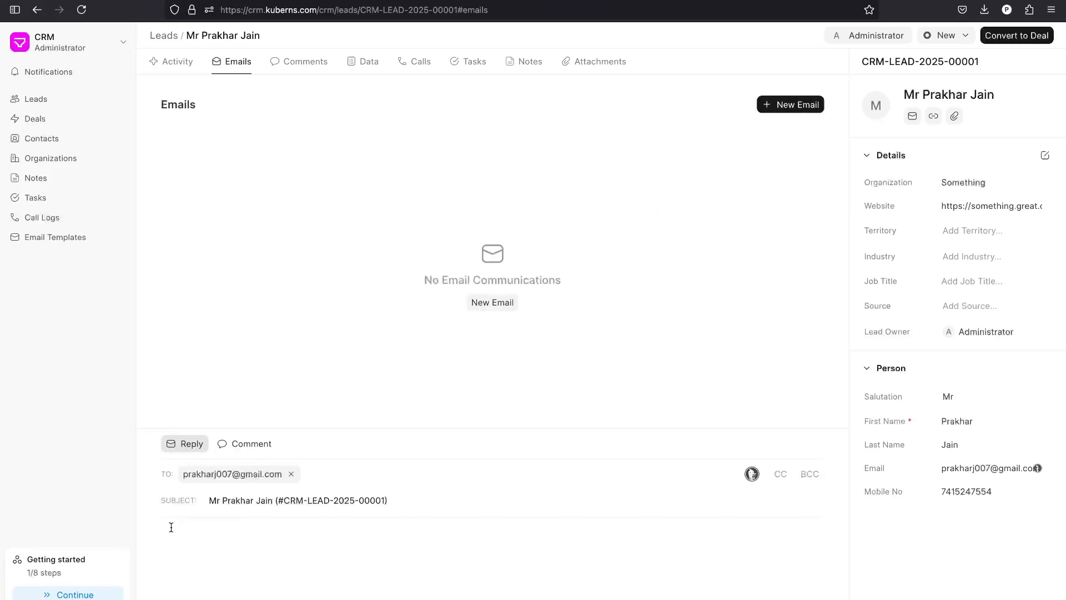
{"action": "type", "text": "Welcome to the Company"}
{"action": "left_click", "coordinate": [238, 598]}
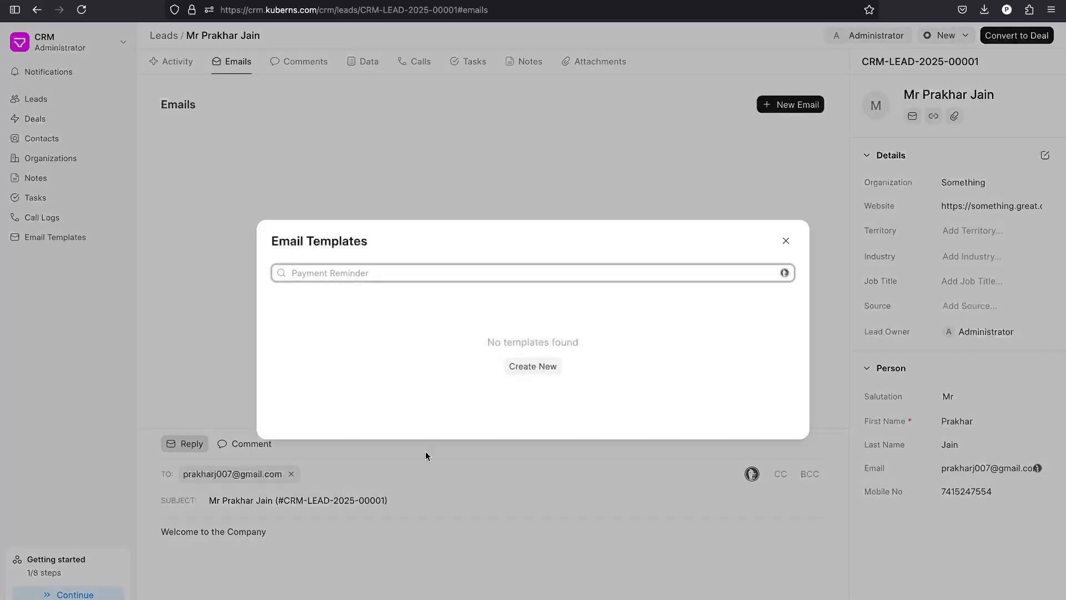
{"action": "left_click", "coordinate": [787, 245]}
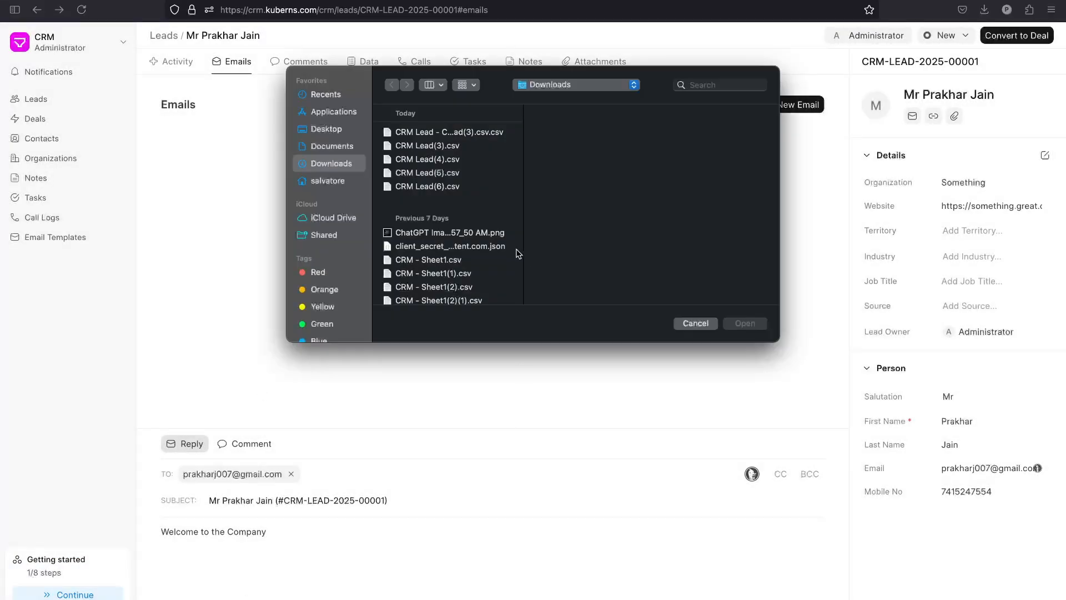
{"action": "scroll", "coordinate": [442, 270], "scroll_direction": "down", "scroll_amount": 3}
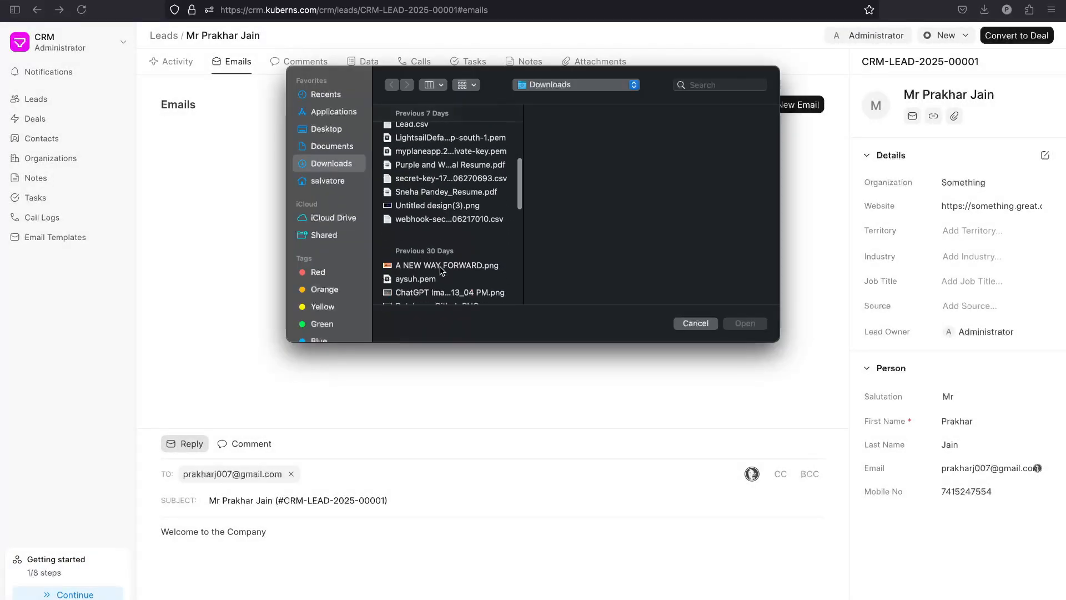
{"action": "left_click", "coordinate": [701, 320]}
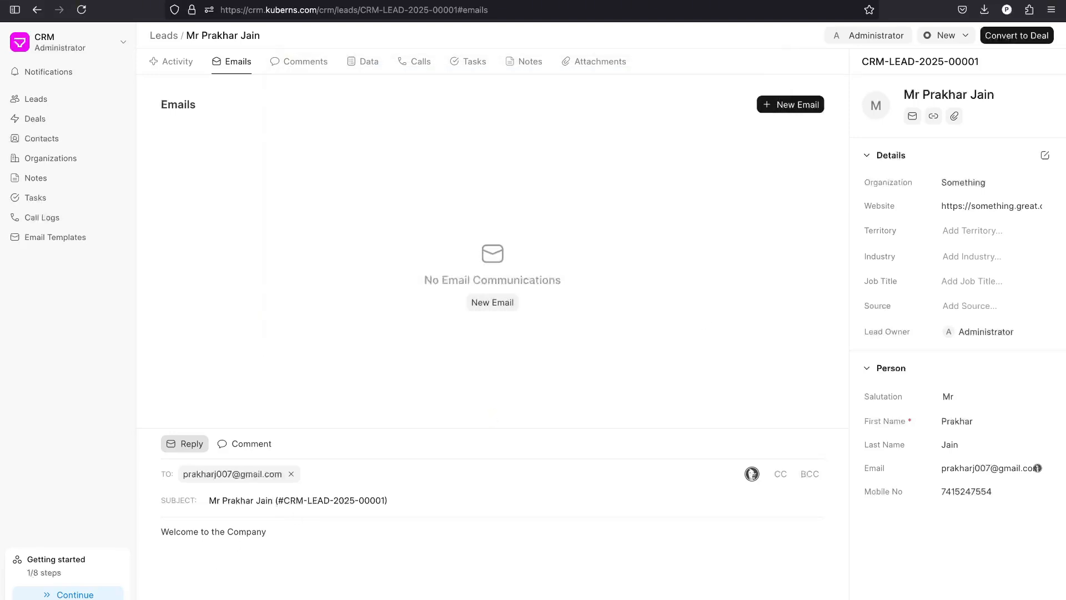
{"action": "left_click", "coordinate": [265, 441]}
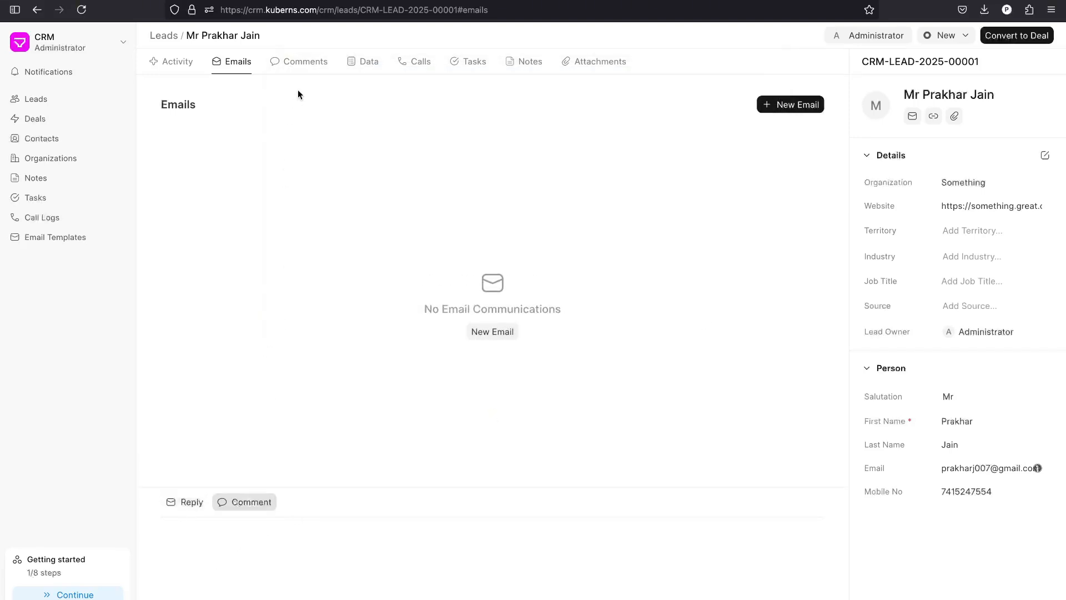
Review the lead's comments, enter 'Directior' as its job title, and check its call logs.
{"action": "left_click", "coordinate": [304, 62]}
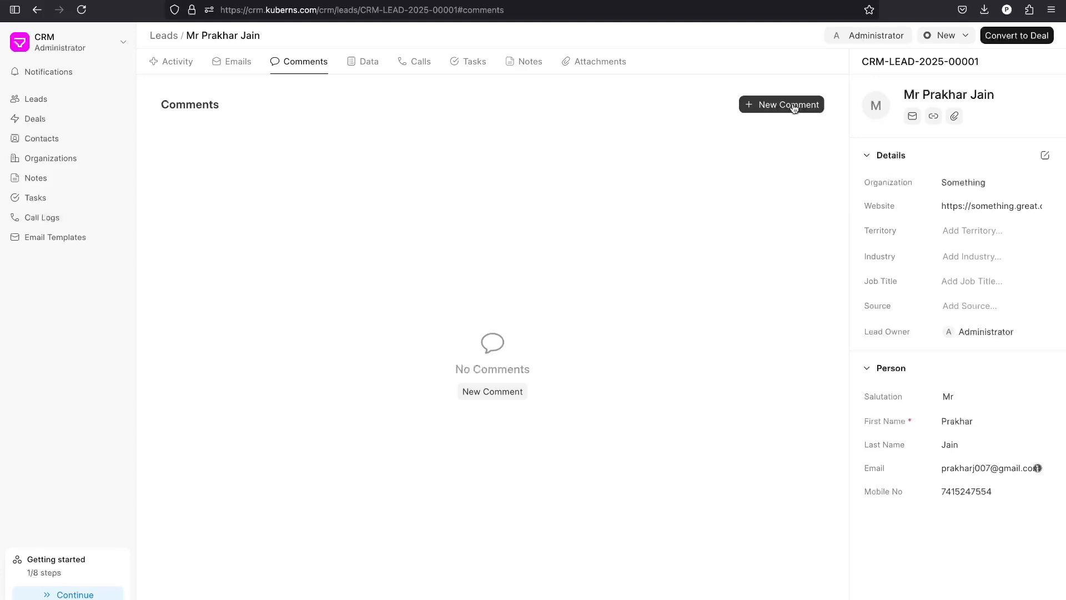
{"action": "left_click", "coordinate": [376, 75]}
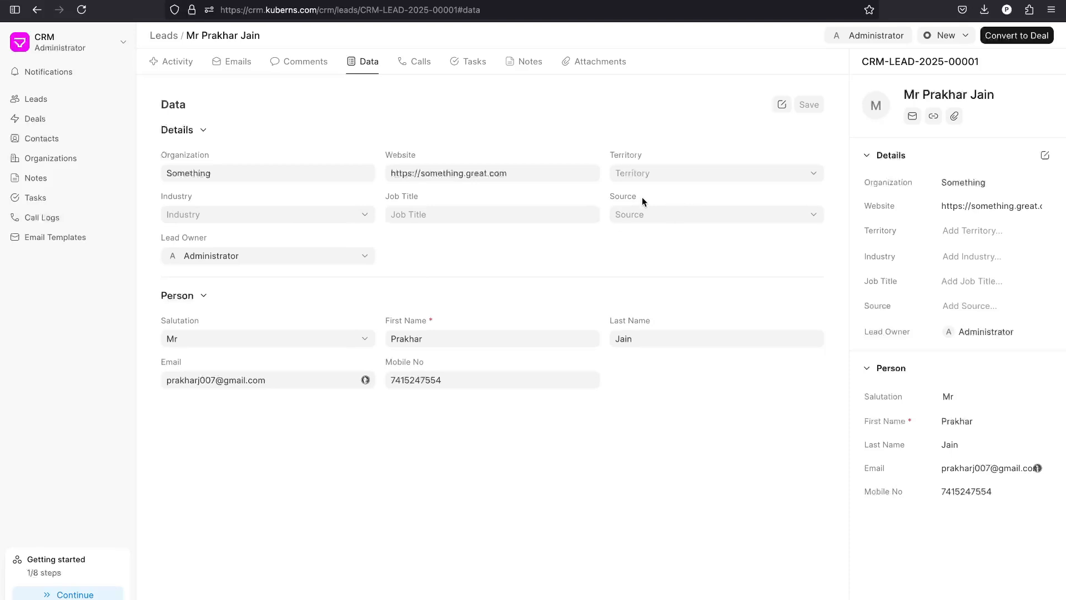
{"action": "left_click", "coordinate": [429, 216]}
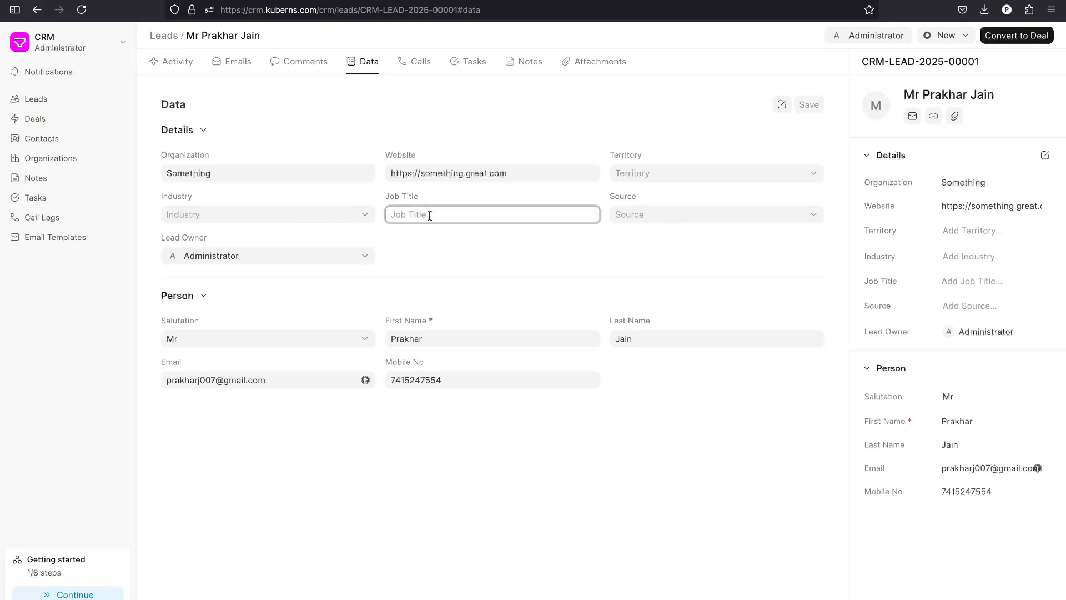
{"action": "type", "text": "Directi"}
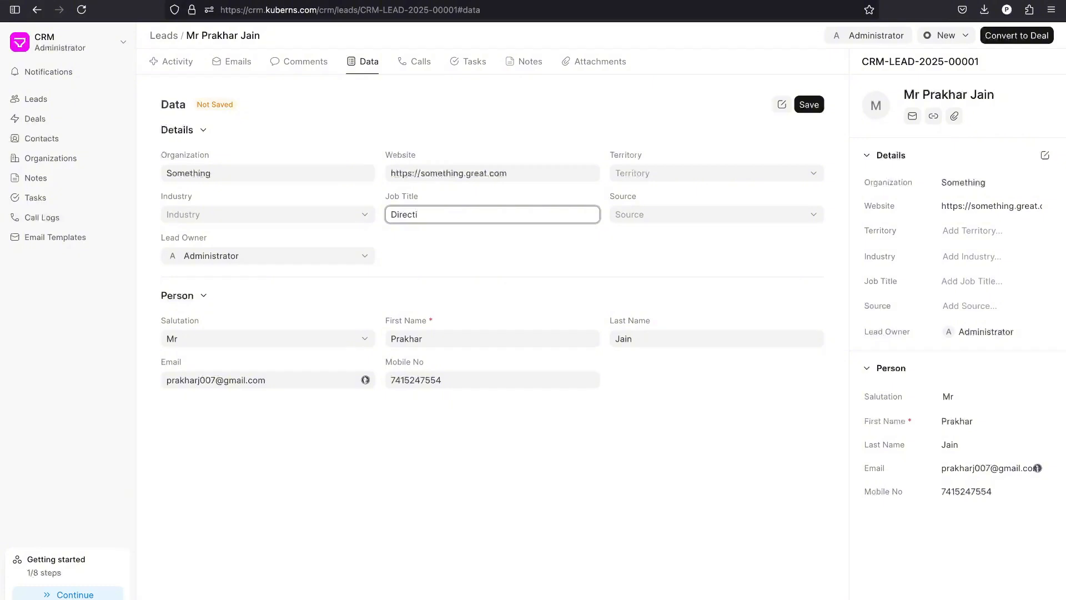
{"action": "type", "text": "or"}
{"action": "left_click", "coordinate": [422, 63]}
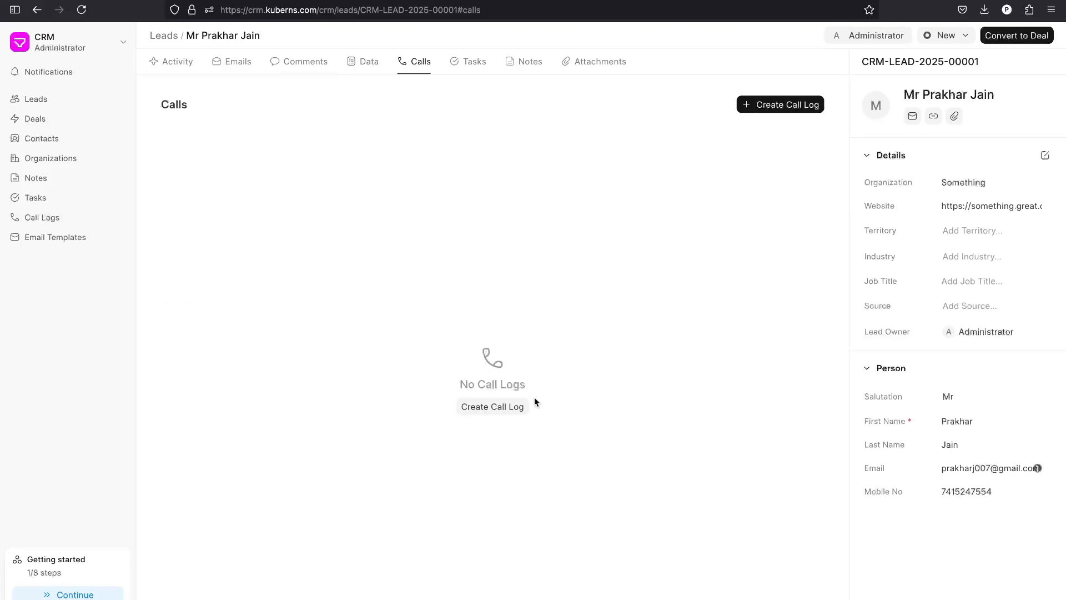
Start a lead task titled 'Schedule a call' described as 'Schedule a call with this client'.
{"action": "left_click", "coordinate": [461, 62]}
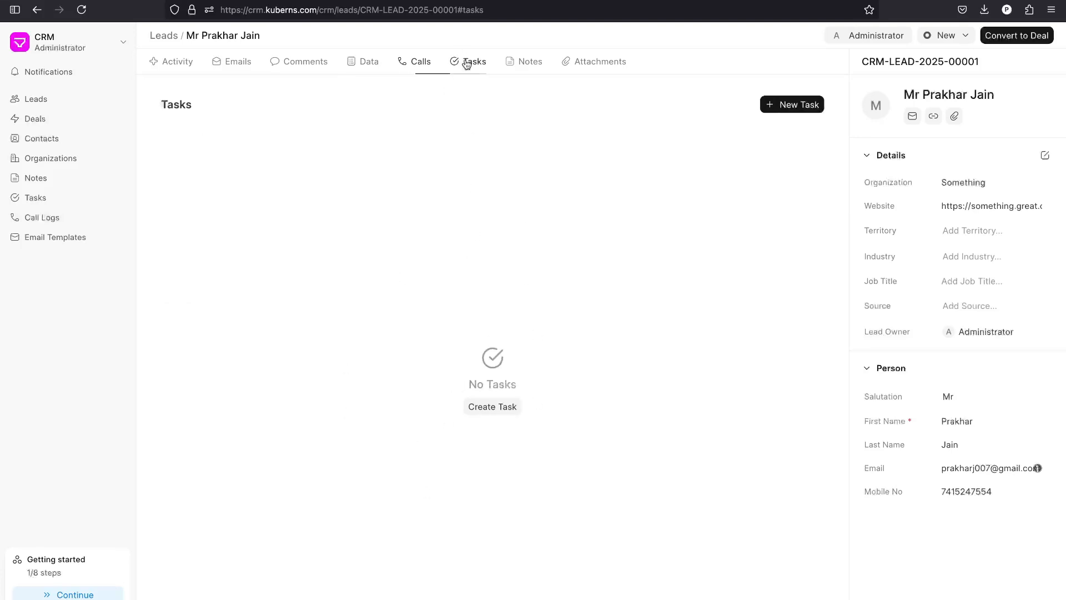
{"action": "left_click", "coordinate": [794, 105]}
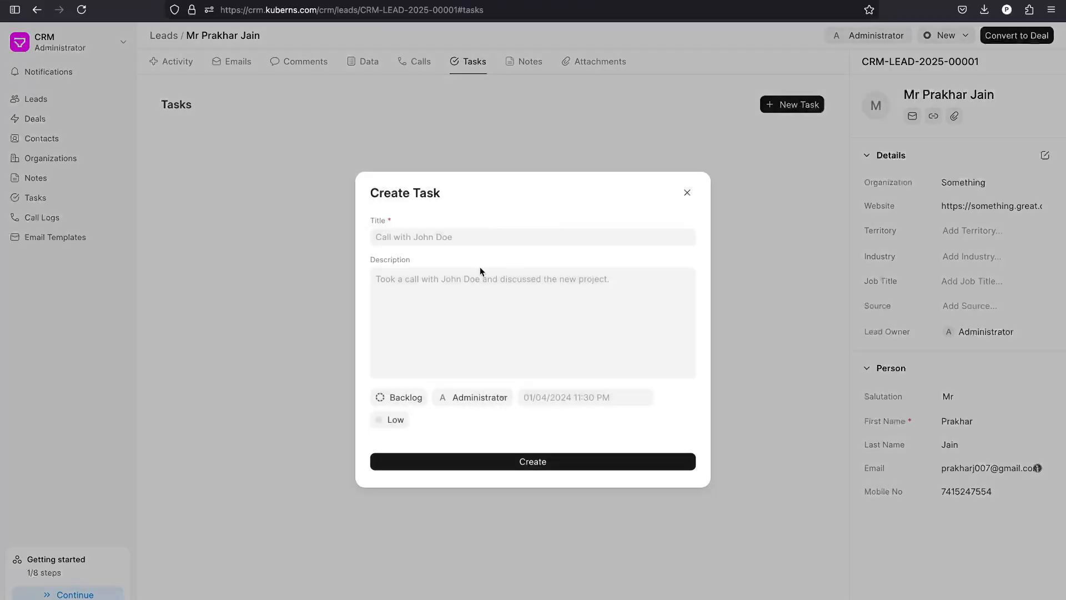
{"action": "left_click", "coordinate": [450, 239]}
{"action": "type", "text": "S"}
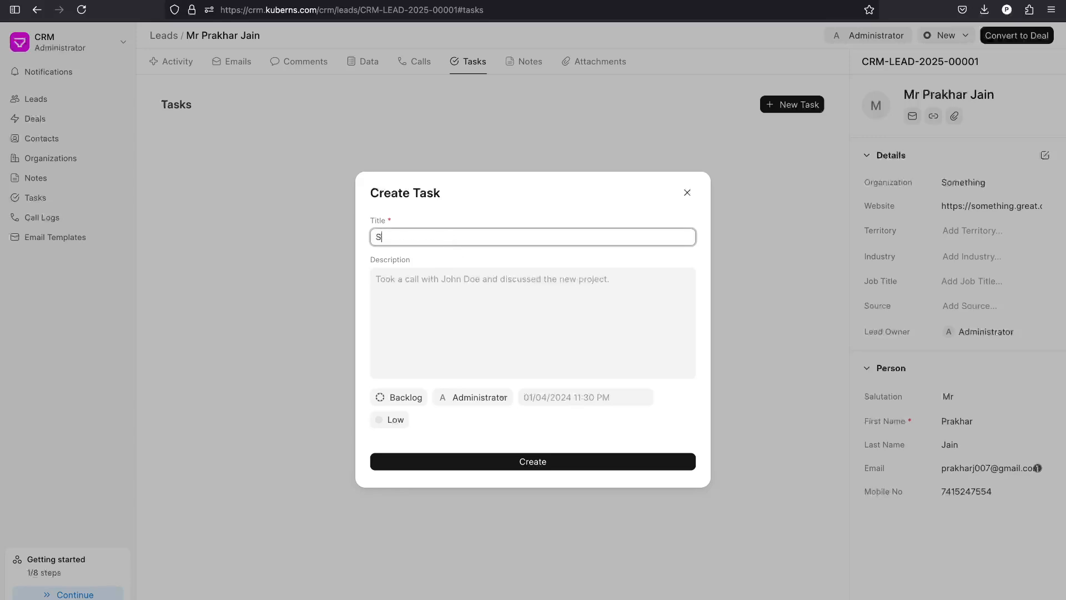
{"action": "type", "text": "chedule a call"}
{"action": "left_click", "coordinate": [465, 303]}
{"action": "type", "text": "Schedule"}
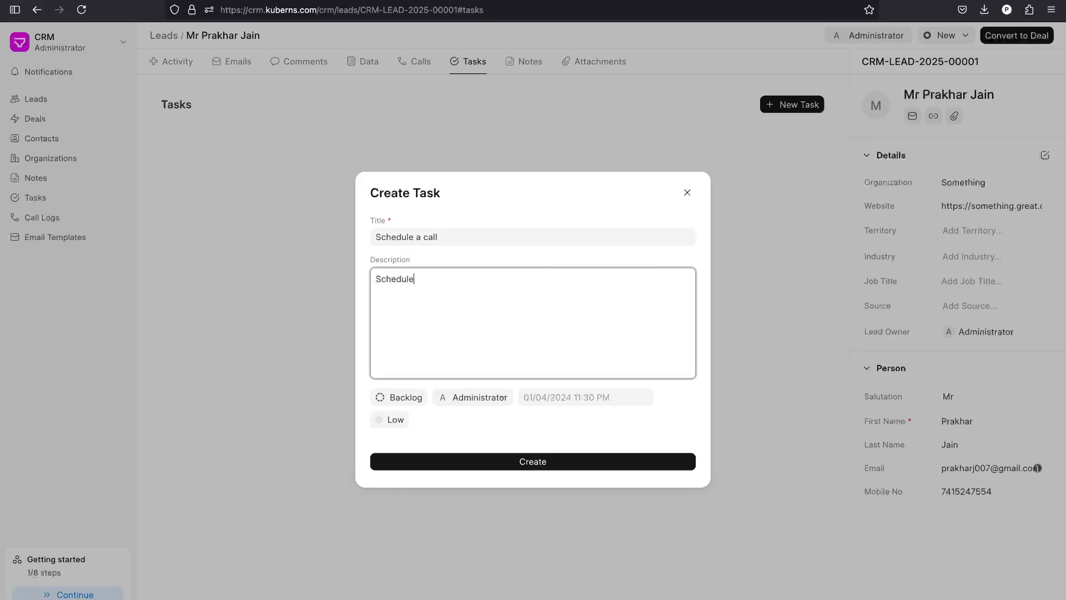
{"action": "type", "text": " a call with this client"}
Set the task to Todo, due now, High priority, create it, then check notes and attachments.
{"action": "left_click", "coordinate": [408, 396]}
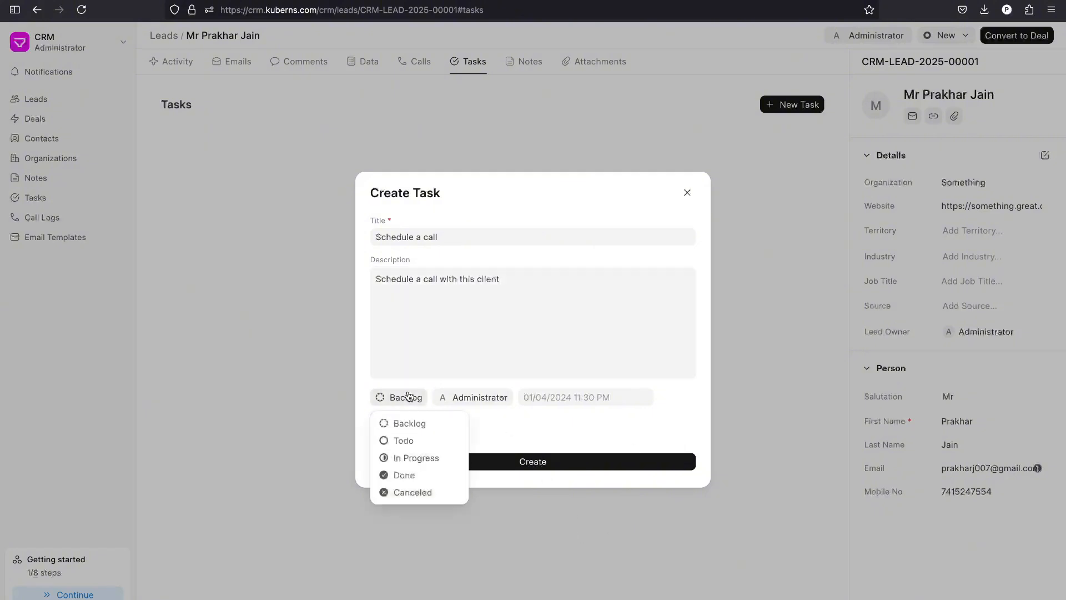
{"action": "left_click", "coordinate": [403, 441]}
{"action": "left_click", "coordinate": [568, 408]}
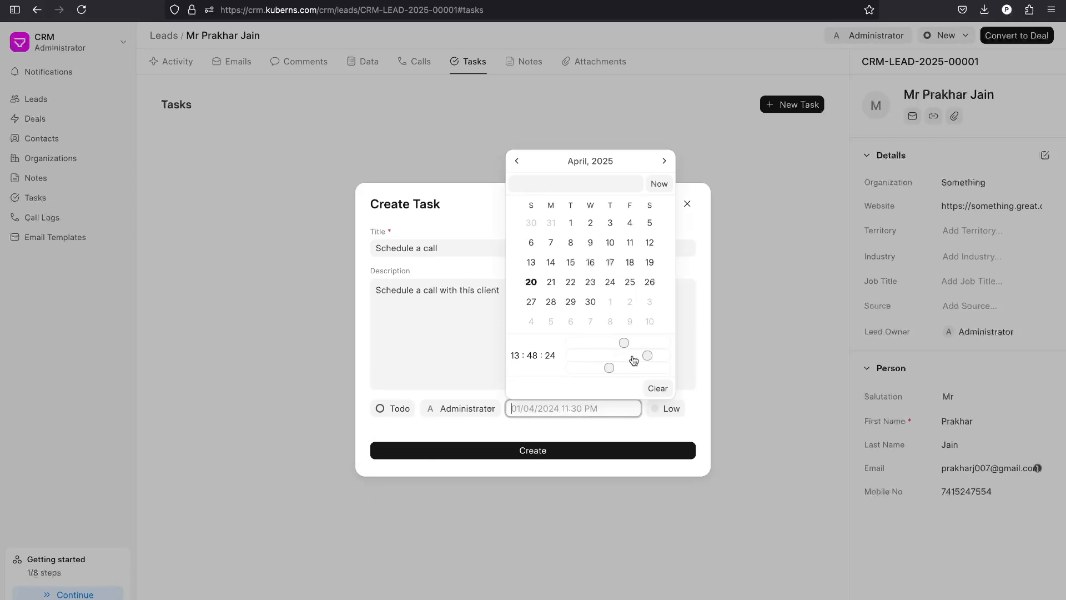
{"action": "left_click", "coordinate": [657, 187]}
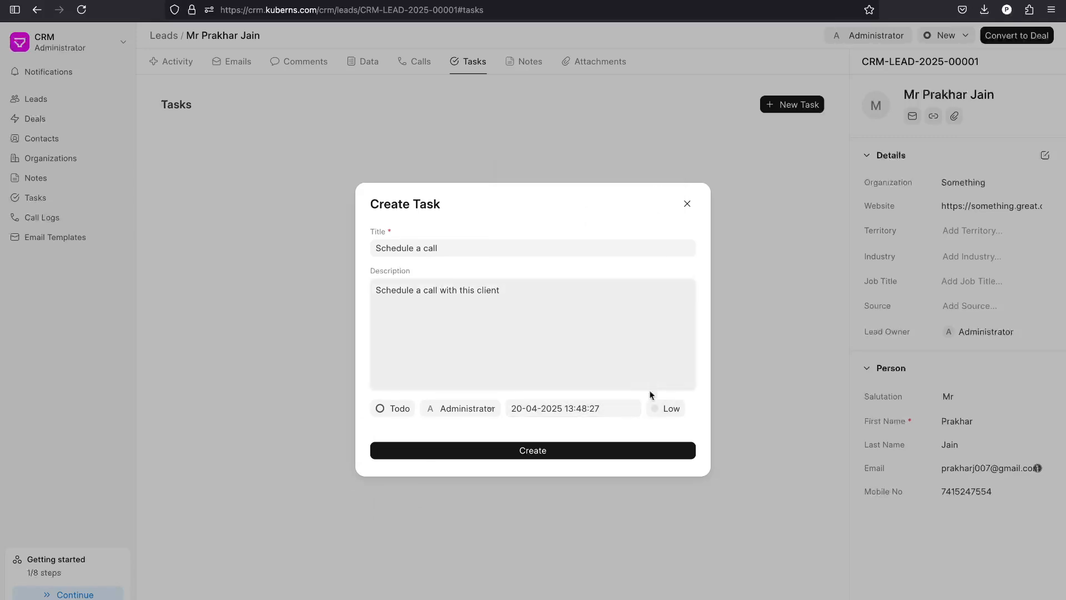
{"action": "left_click", "coordinate": [666, 409]}
{"action": "left_click", "coordinate": [678, 469]}
{"action": "left_click", "coordinate": [640, 452]}
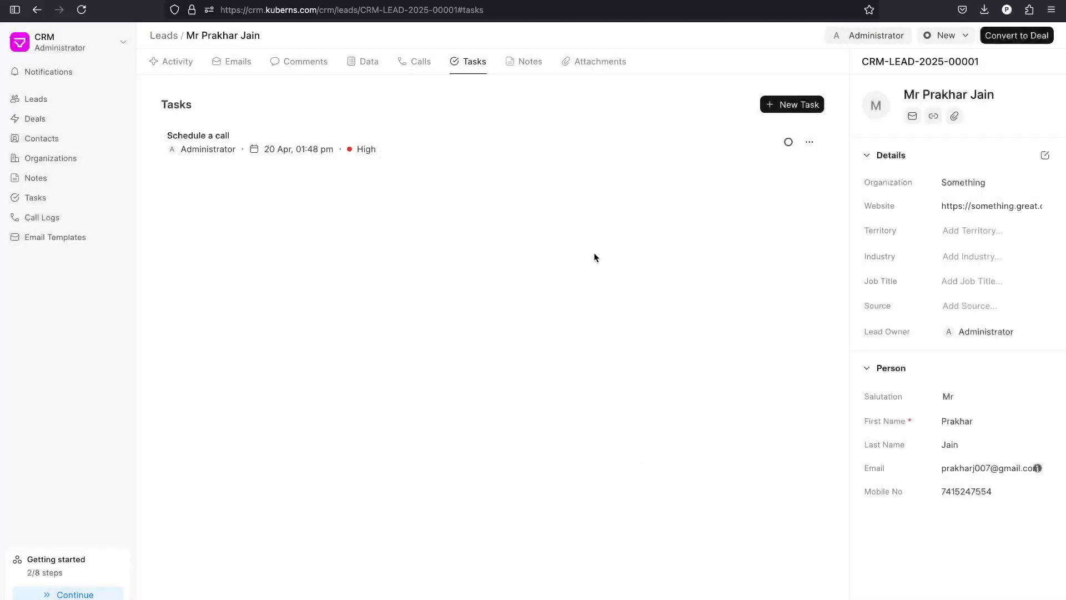
{"action": "left_click", "coordinate": [526, 68]}
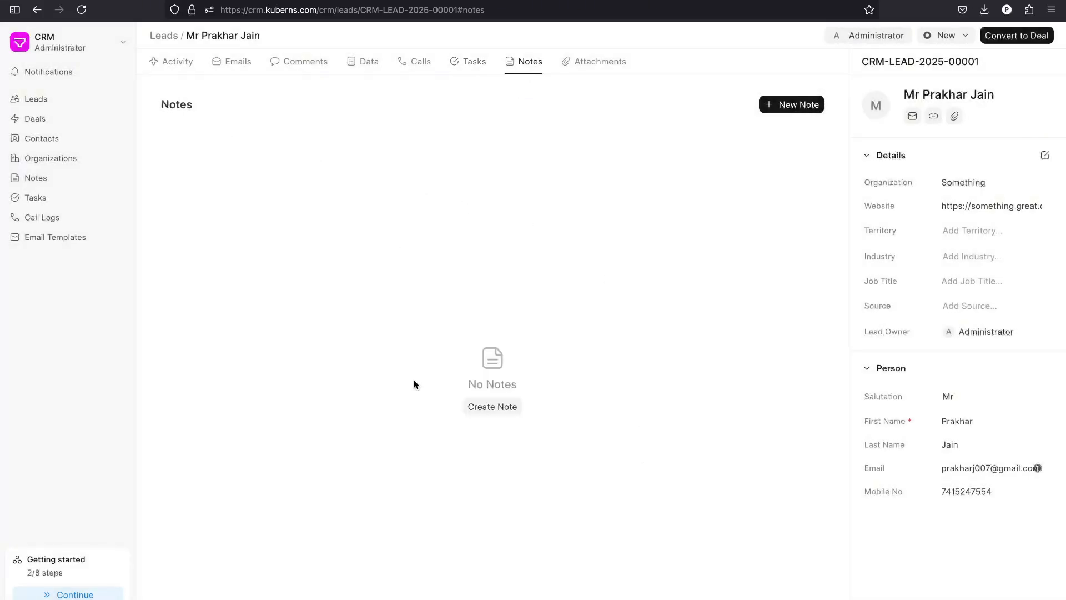
{"action": "left_click", "coordinate": [605, 71]}
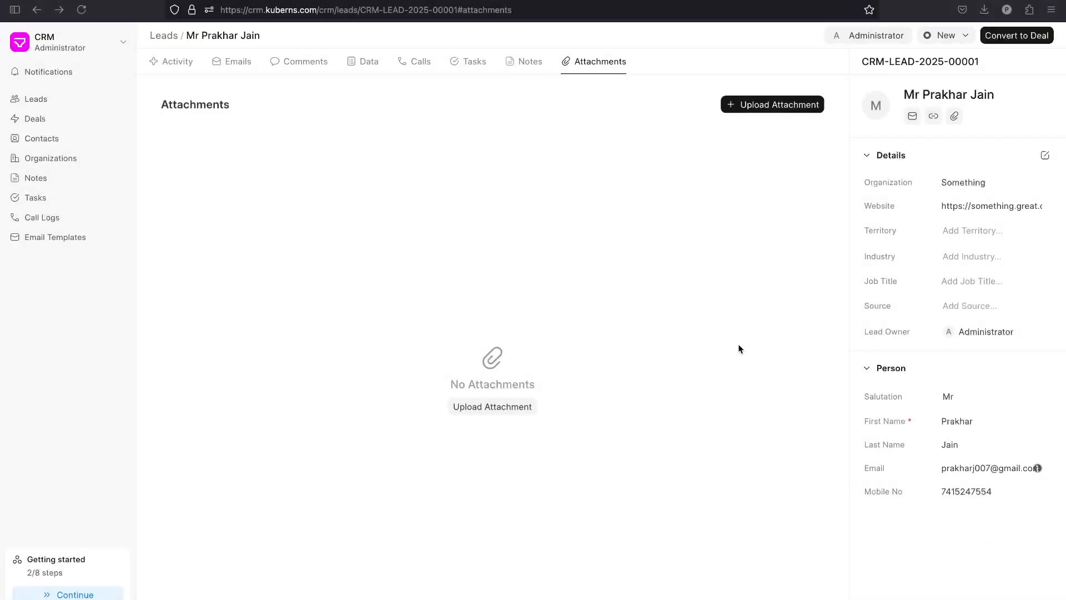
Convert the lead to a deal with a new organization and contact, then review Deals, Contacts and Organizations.
{"action": "left_click", "coordinate": [1013, 39]}
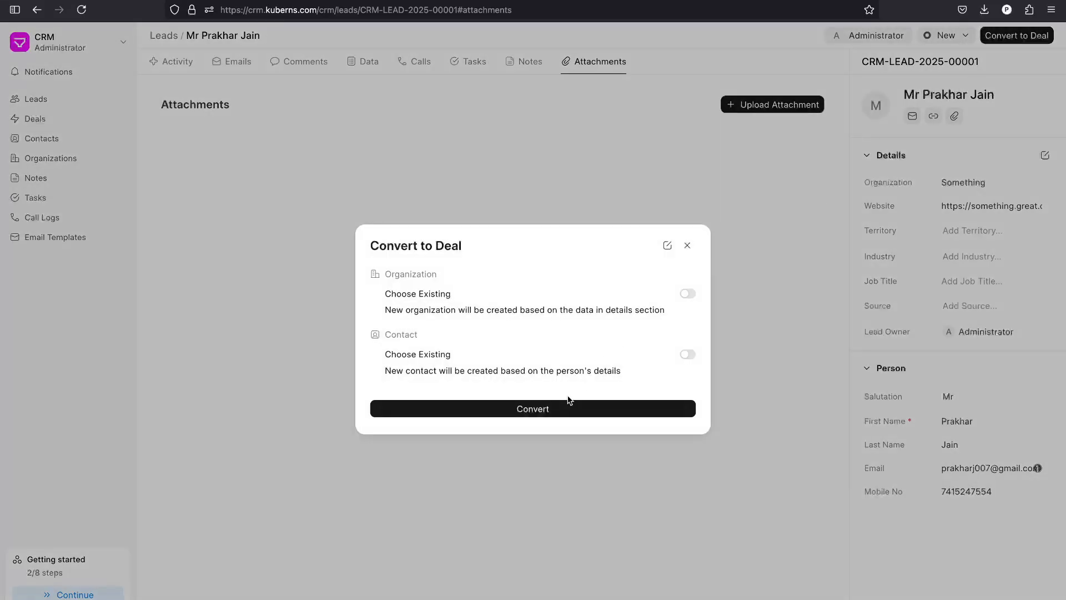
{"action": "left_click", "coordinate": [505, 415]}
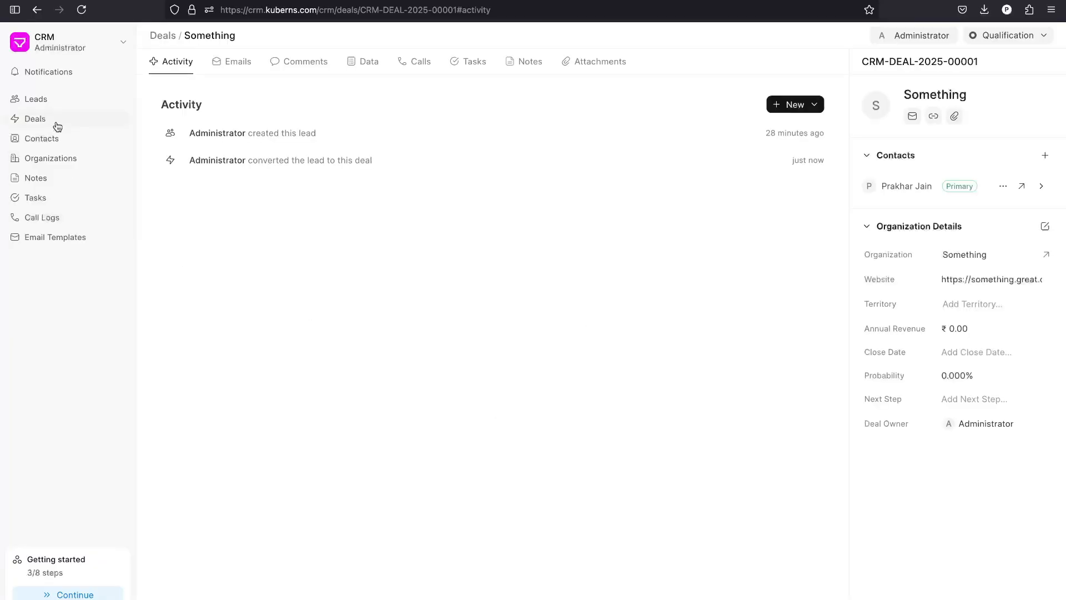
{"action": "left_click", "coordinate": [57, 123]}
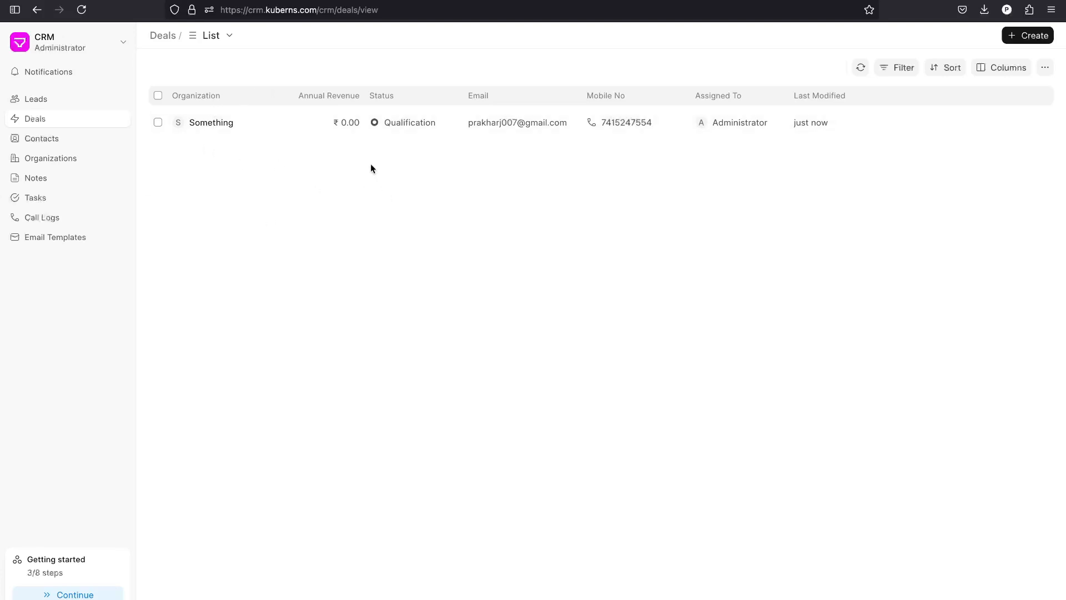
{"action": "left_click", "coordinate": [69, 138]}
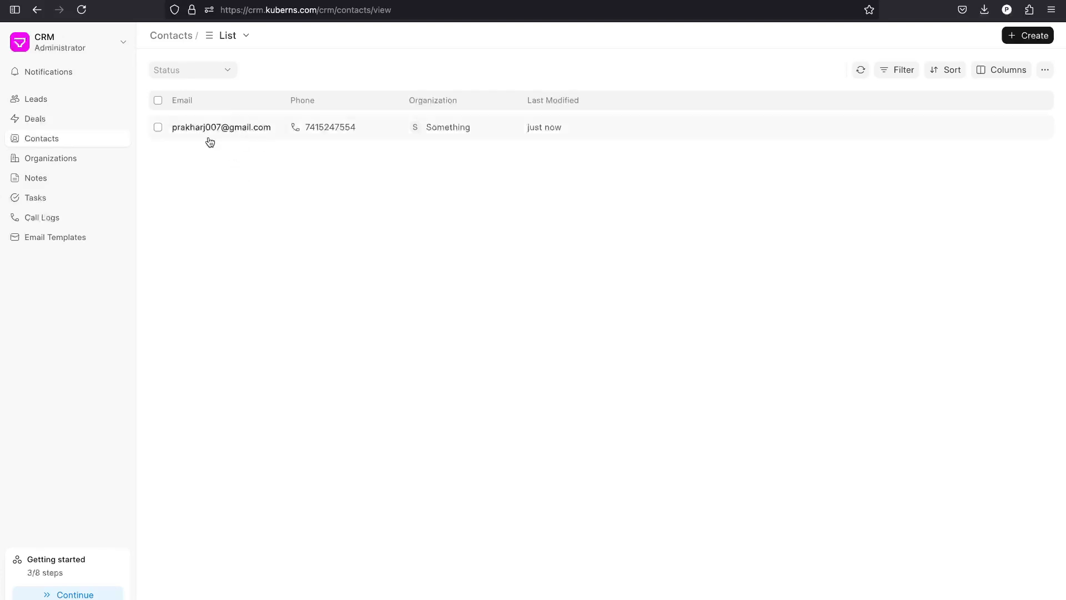
{"action": "left_click", "coordinate": [103, 157]}
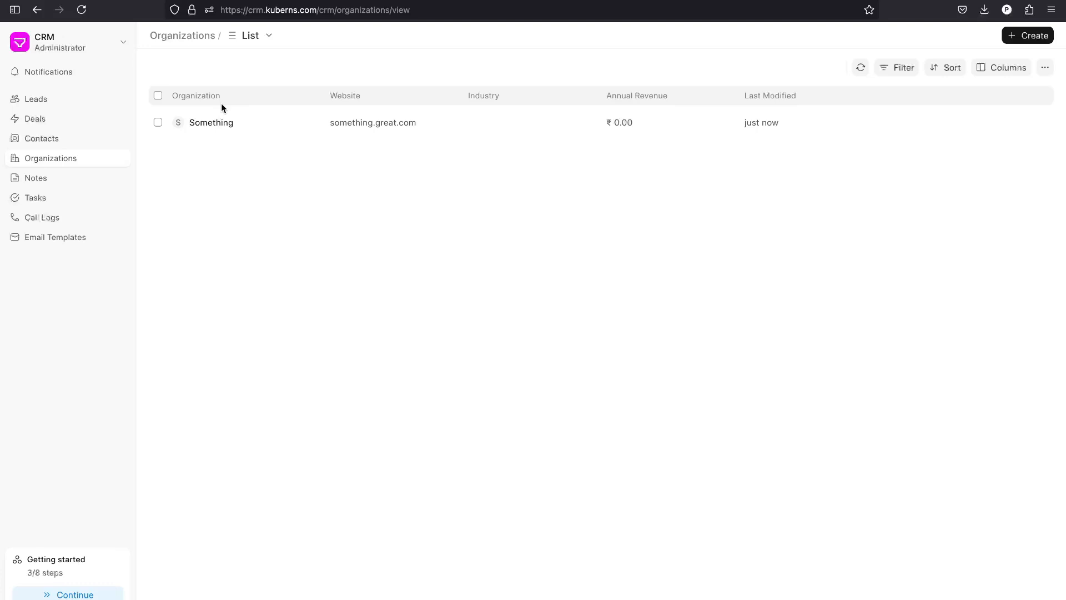
{"action": "left_click", "coordinate": [74, 123]}
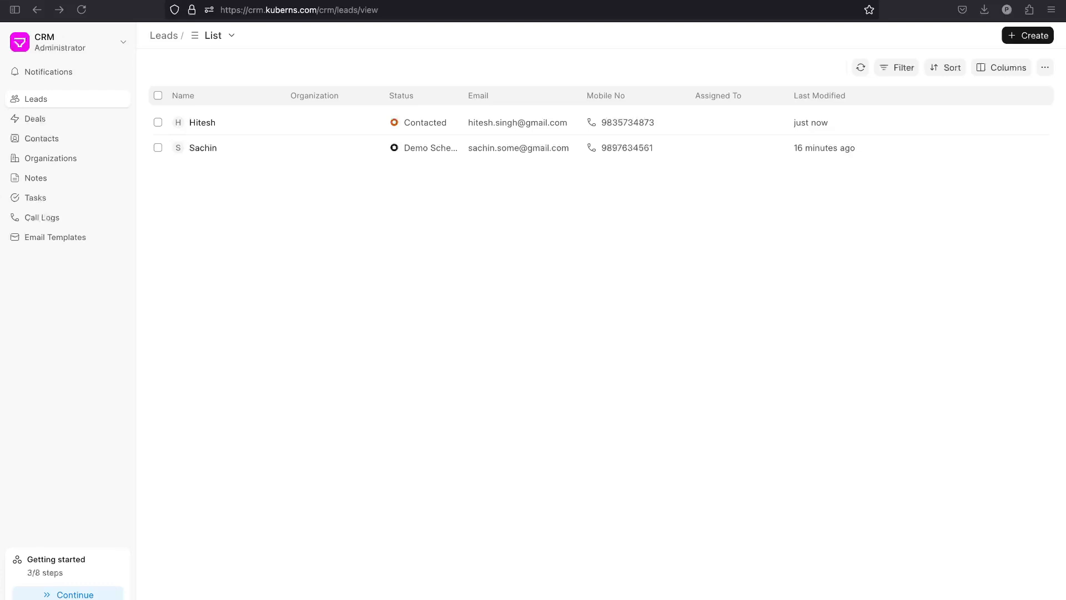
On the Kanban board move the Contacted lead to Nurture, then return to the list layout.
{"action": "left_click", "coordinate": [218, 35]}
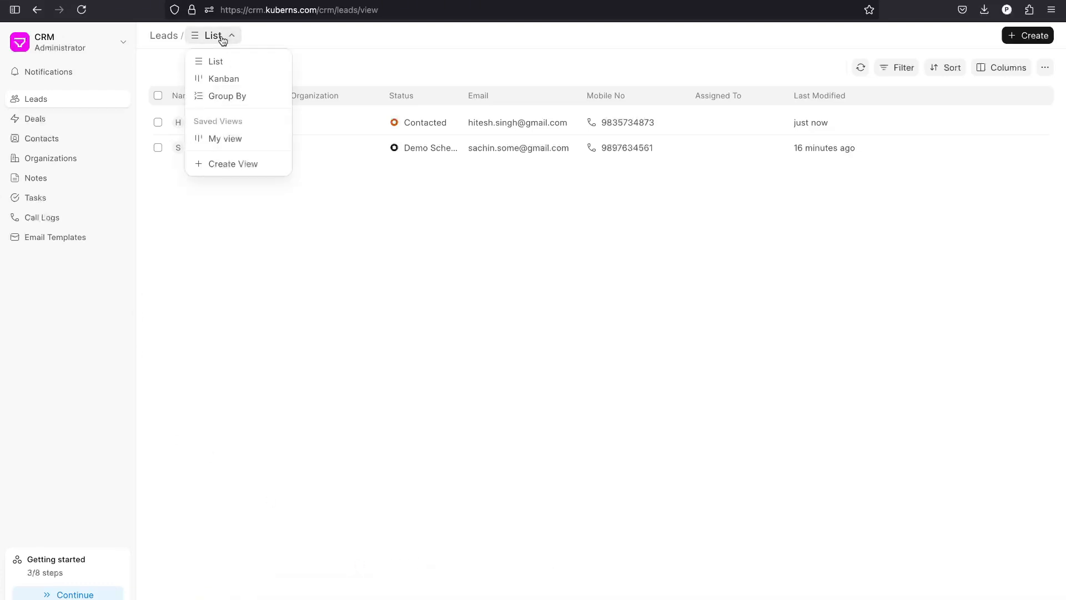
{"action": "left_click", "coordinate": [242, 80]}
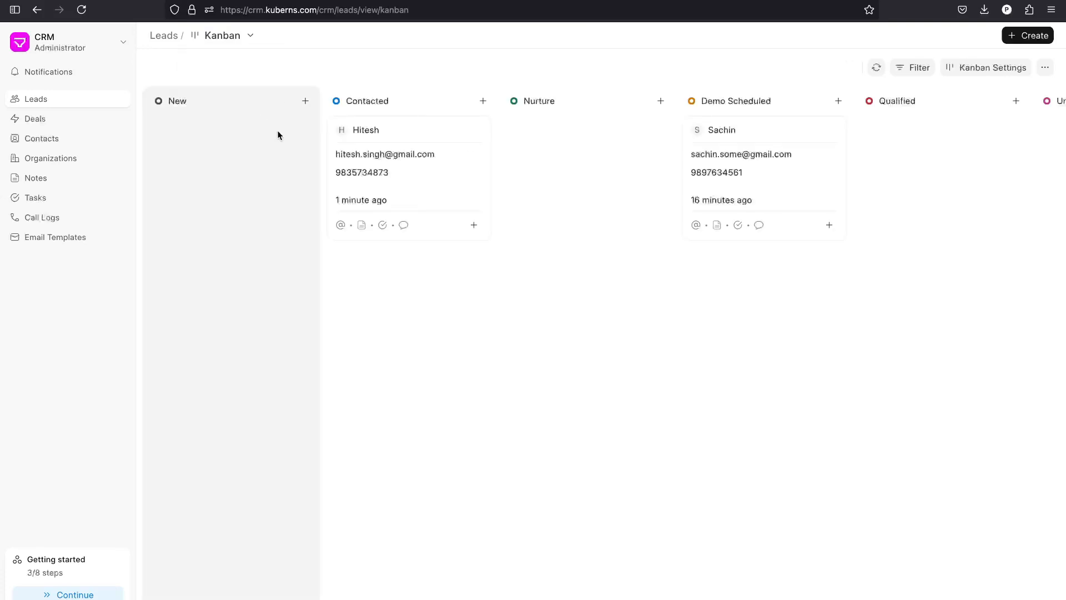
{"action": "left_click_drag", "start_coordinate": [448, 179], "coordinate": [572, 179]}
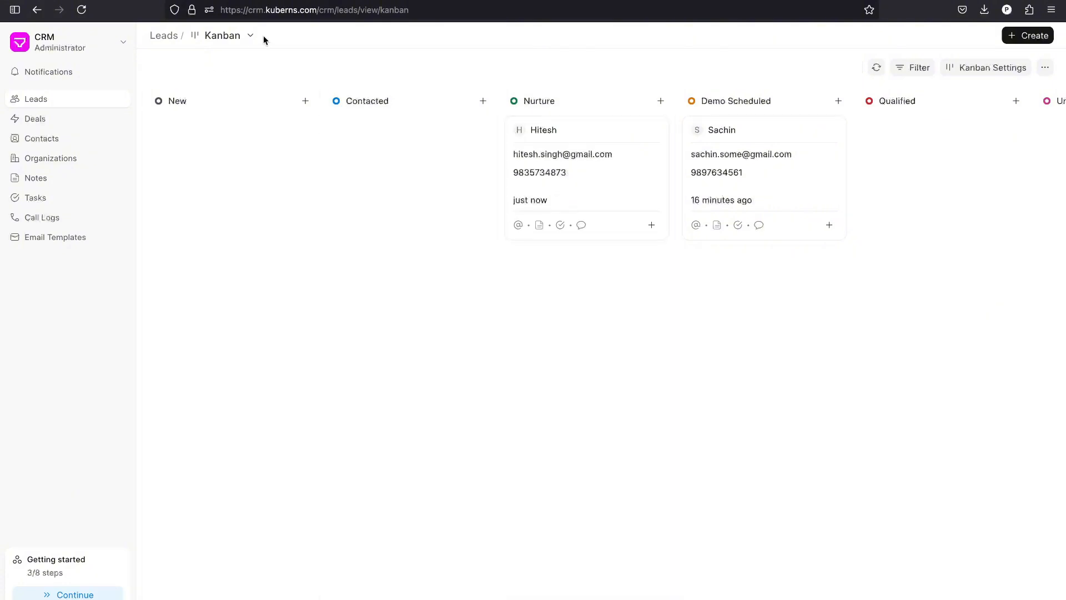
{"action": "left_click", "coordinate": [253, 36]}
{"action": "left_click", "coordinate": [237, 57]}
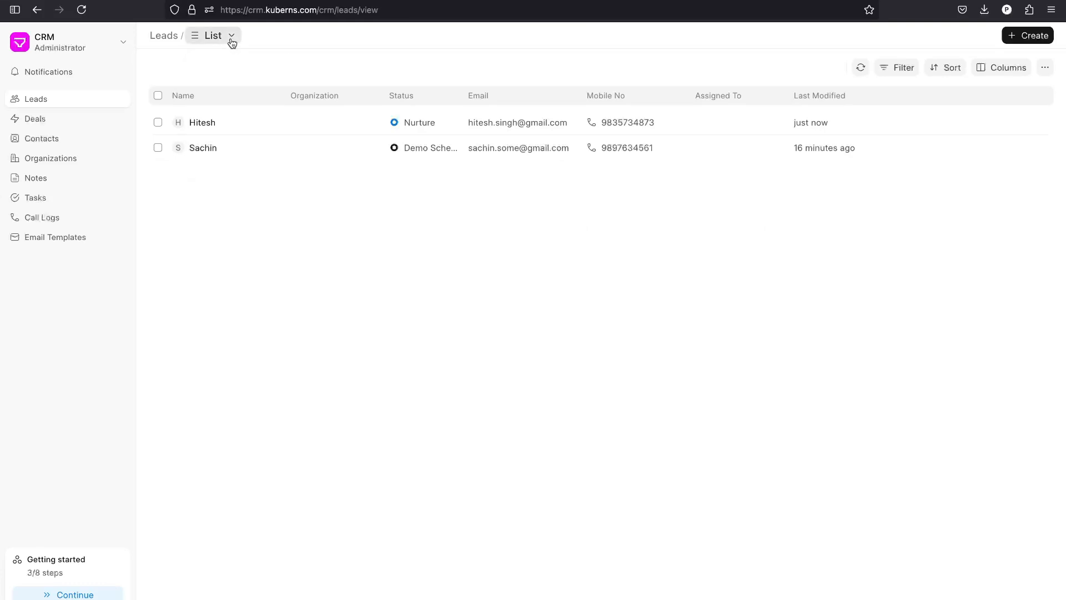
{"action": "left_click", "coordinate": [229, 36]}
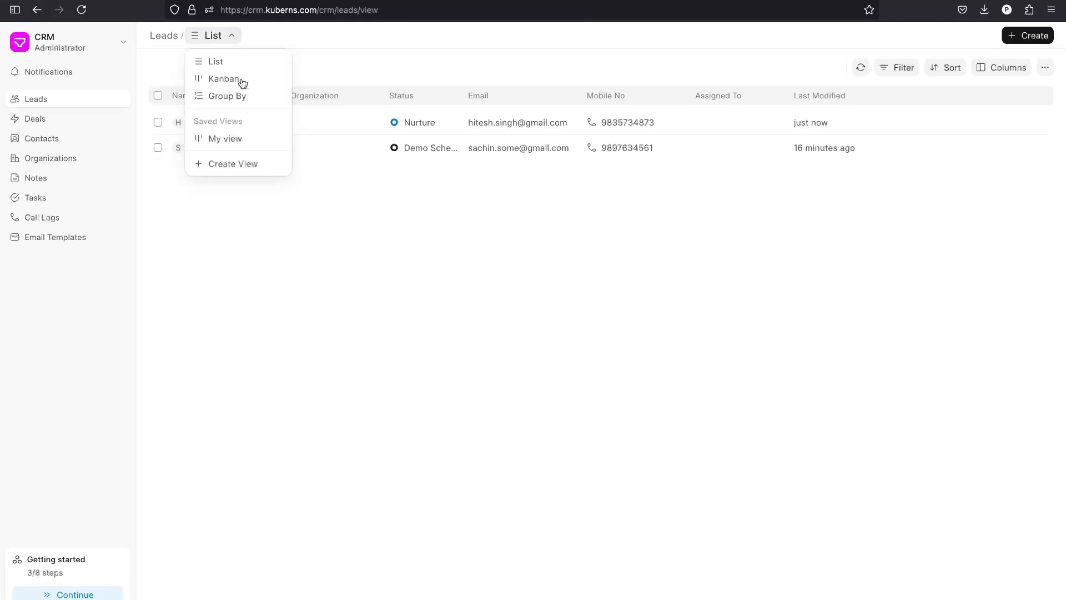
Create a new leads view named 'New'.
{"action": "left_click", "coordinate": [250, 163]}
{"action": "left_click", "coordinate": [468, 326]}
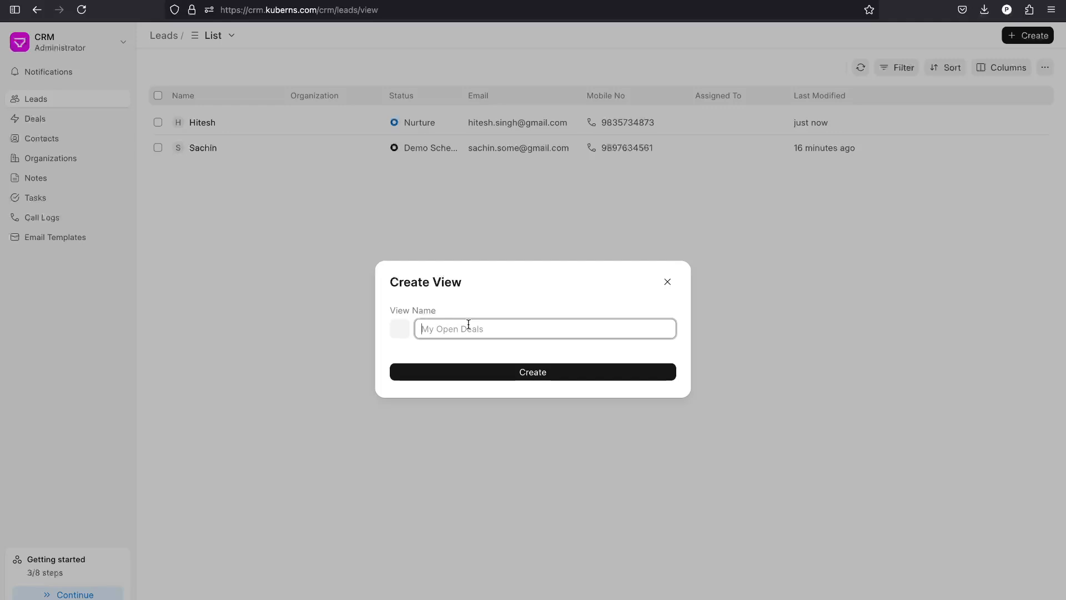
{"action": "type", "text": "New"}
{"action": "left_click", "coordinate": [587, 377]}
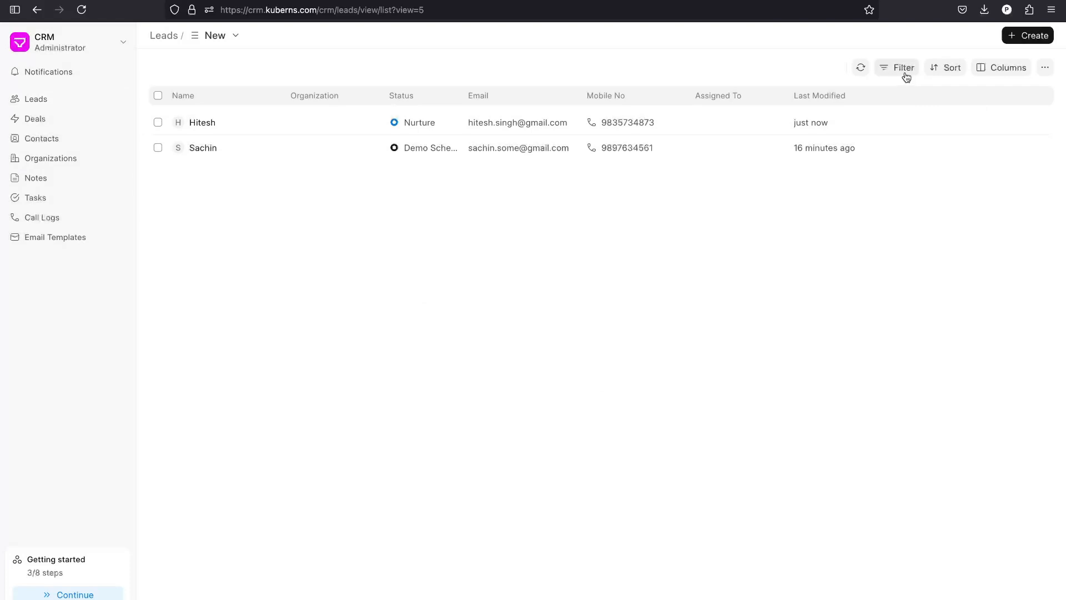
Add a Status = Nurture filter to the New view and save the changes.
{"action": "left_click", "coordinate": [904, 71]}
{"action": "left_click", "coordinate": [726, 118]}
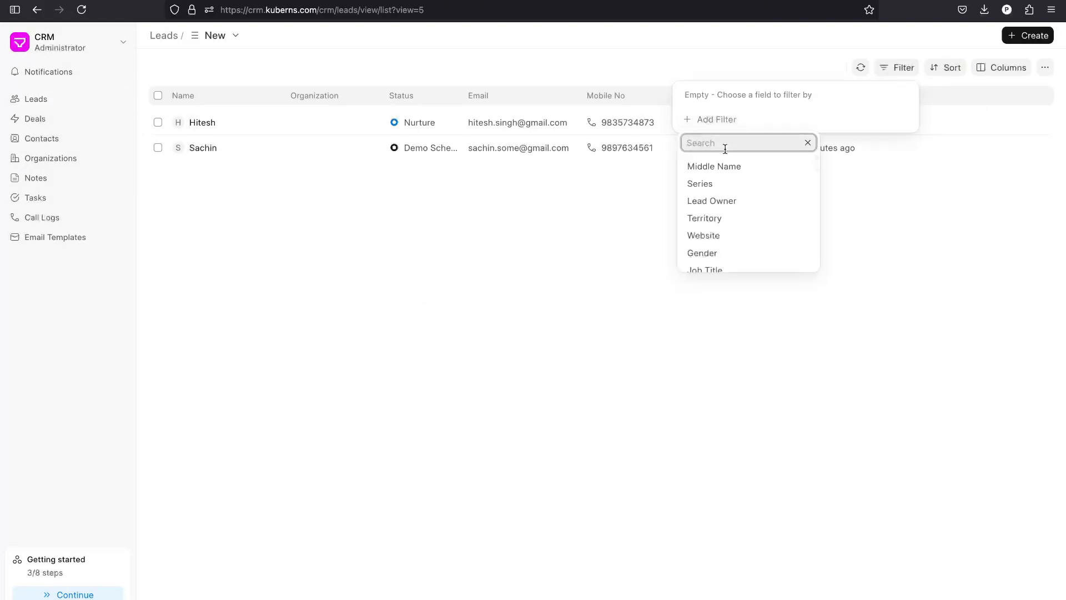
{"action": "type", "text": "new"}
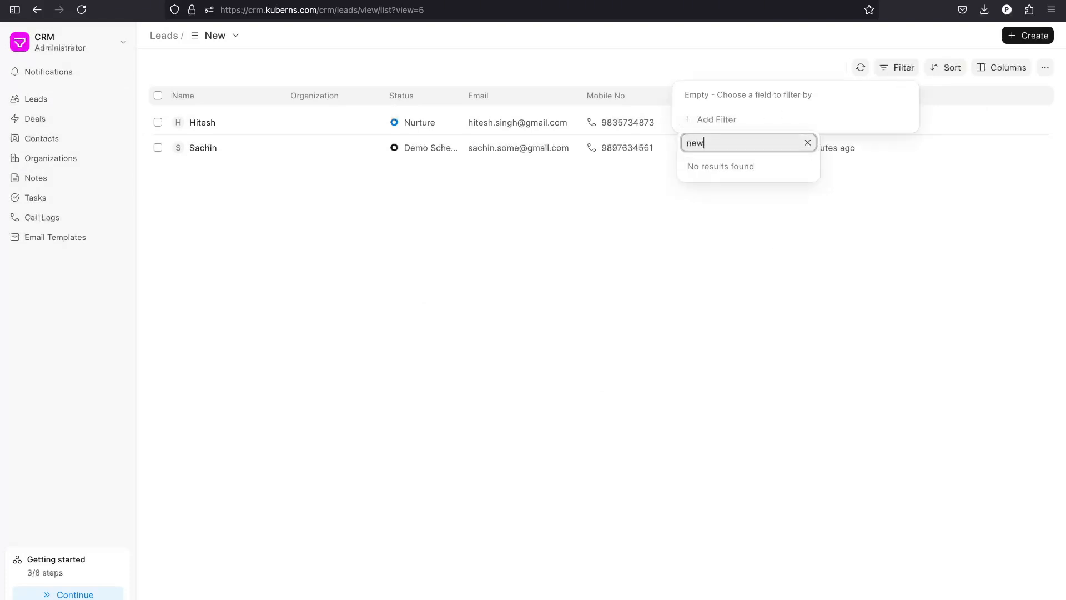
{"action": "key", "text": "BackSpace"}
{"action": "key", "text": "BackSpace"}
{"action": "key", "text": "BackSpace"}
{"action": "type", "text": "st"}
{"action": "left_click", "coordinate": [717, 167]}
{"action": "left_click", "coordinate": [785, 101]}
{"action": "key", "text": "BackSpace"}
{"action": "key", "text": "BackSpace"}
{"action": "type", "text": "Nurture"}
{"action": "left_click", "coordinate": [786, 208]}
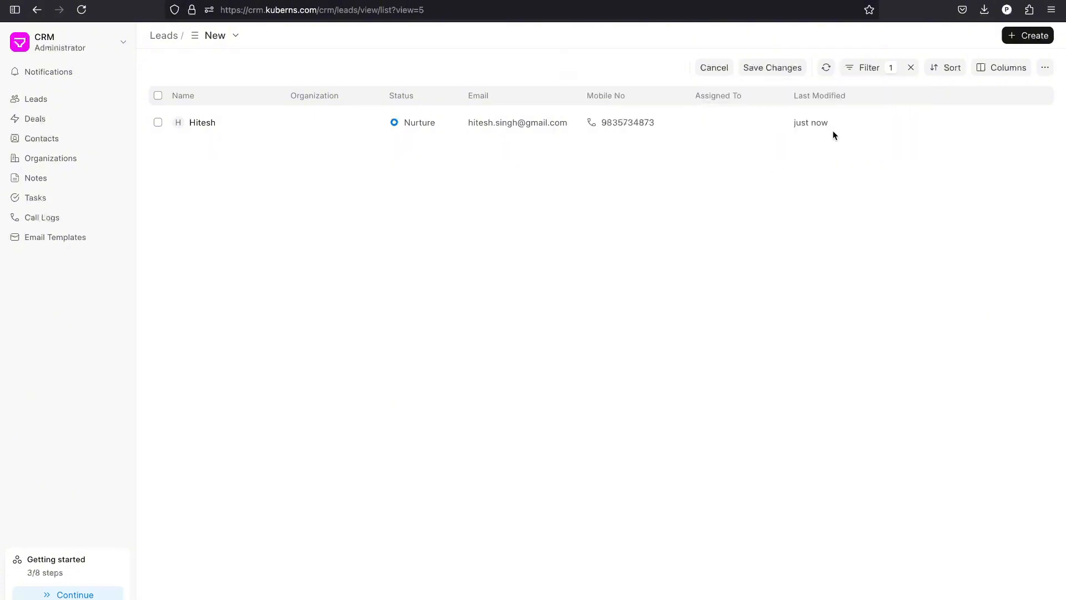
{"action": "left_click", "coordinate": [786, 69]}
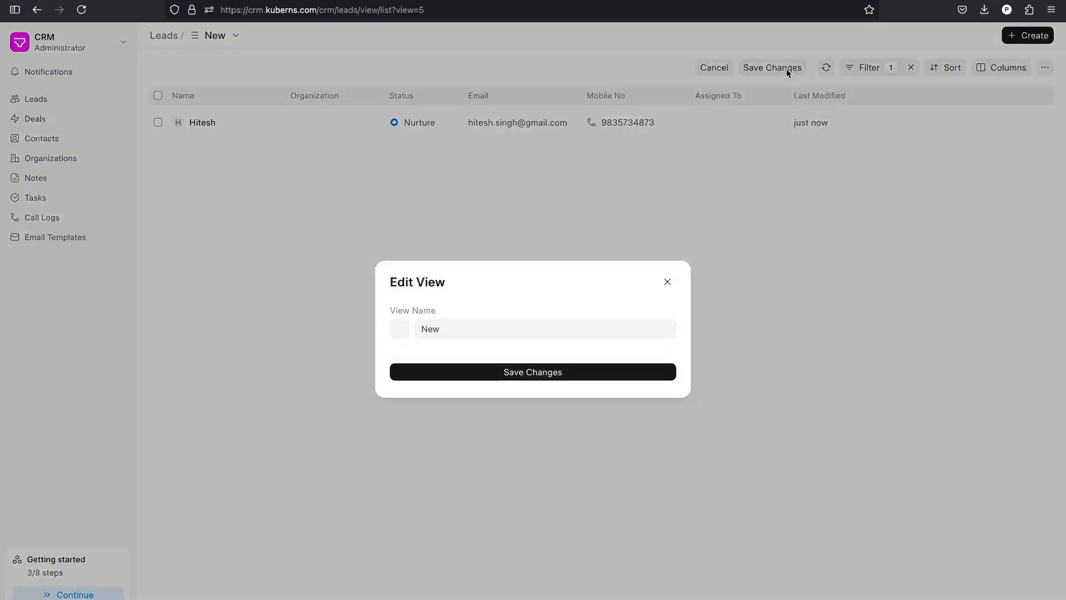
{"action": "left_click", "coordinate": [538, 376]}
{"action": "left_click", "coordinate": [224, 36]}
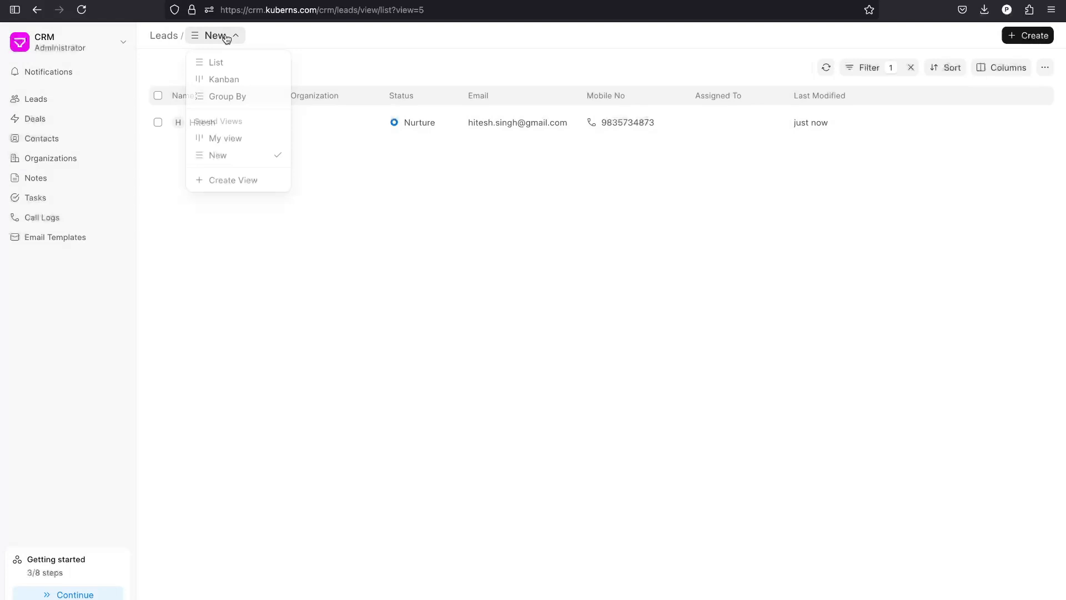
{"action": "left_click", "coordinate": [226, 157]}
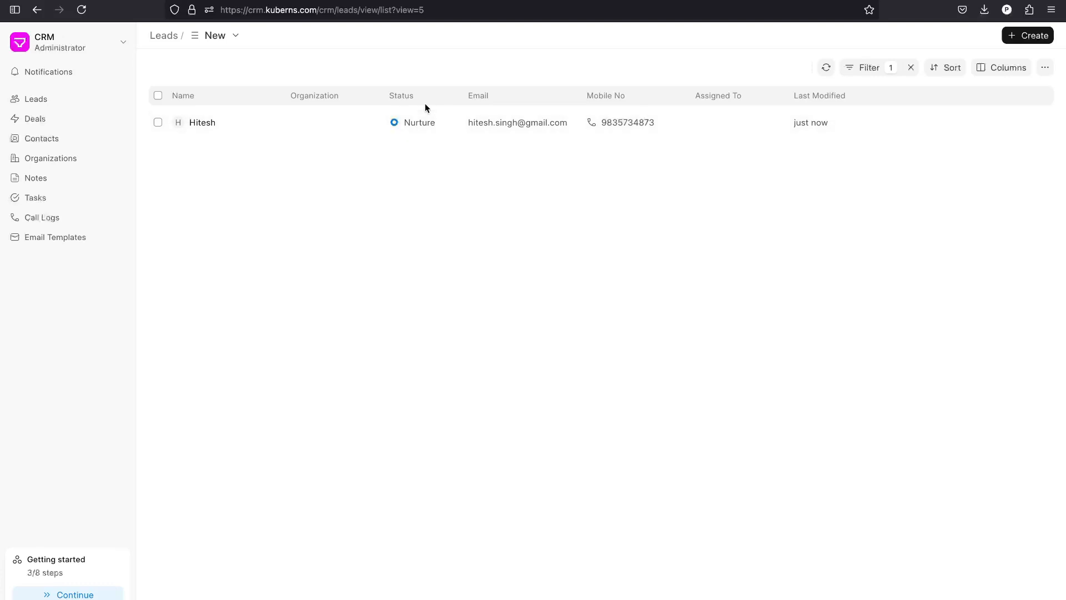
Browse the Deals, Contacts, Organizations, Notes, Tasks and Call Logs lists, ending at Email Templates.
{"action": "left_click", "coordinate": [48, 122]}
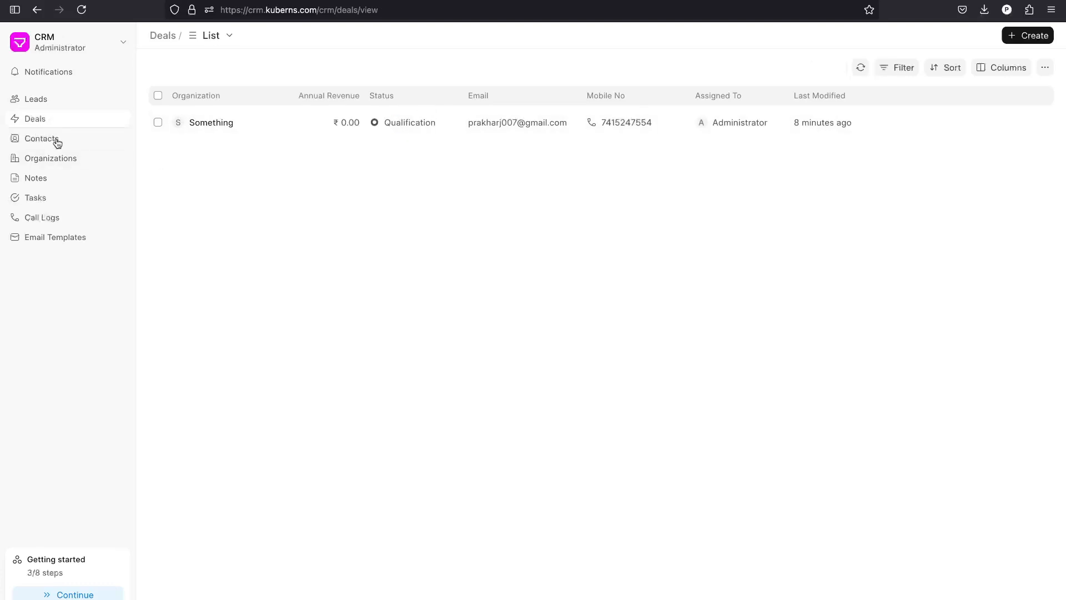
{"action": "left_click", "coordinate": [57, 139]}
{"action": "left_click", "coordinate": [60, 157]}
{"action": "left_click", "coordinate": [62, 178]}
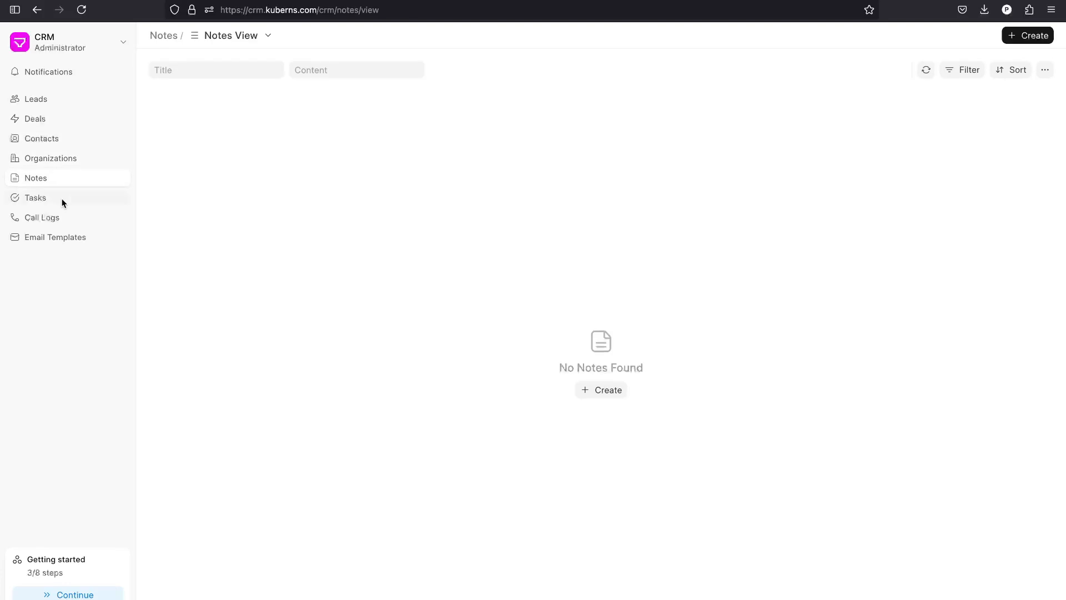
{"action": "left_click", "coordinate": [62, 198]}
{"action": "left_click", "coordinate": [63, 215]}
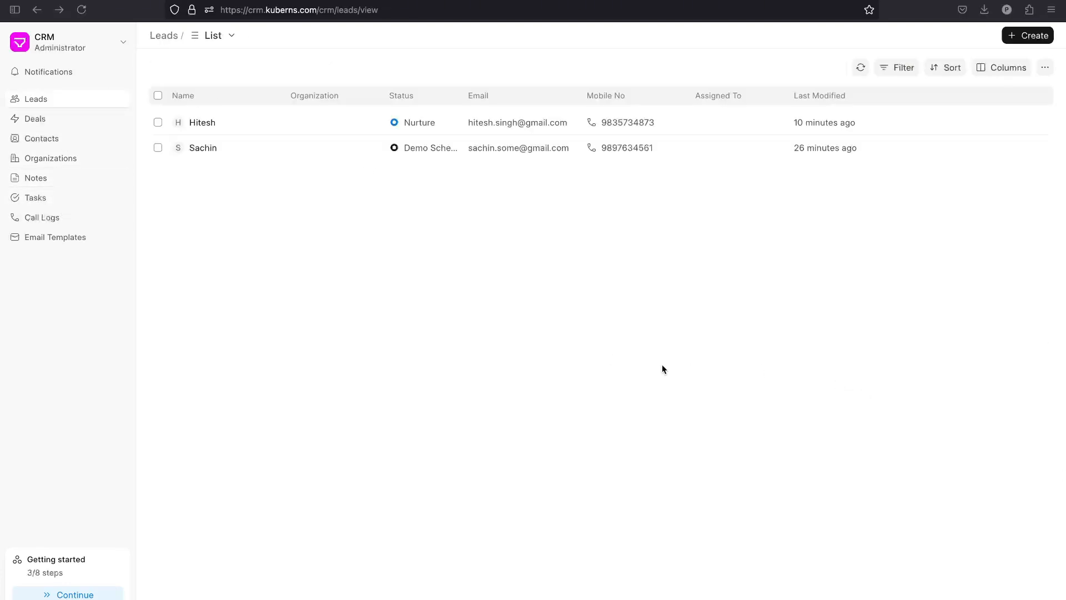
{"action": "left_click", "coordinate": [82, 238]}
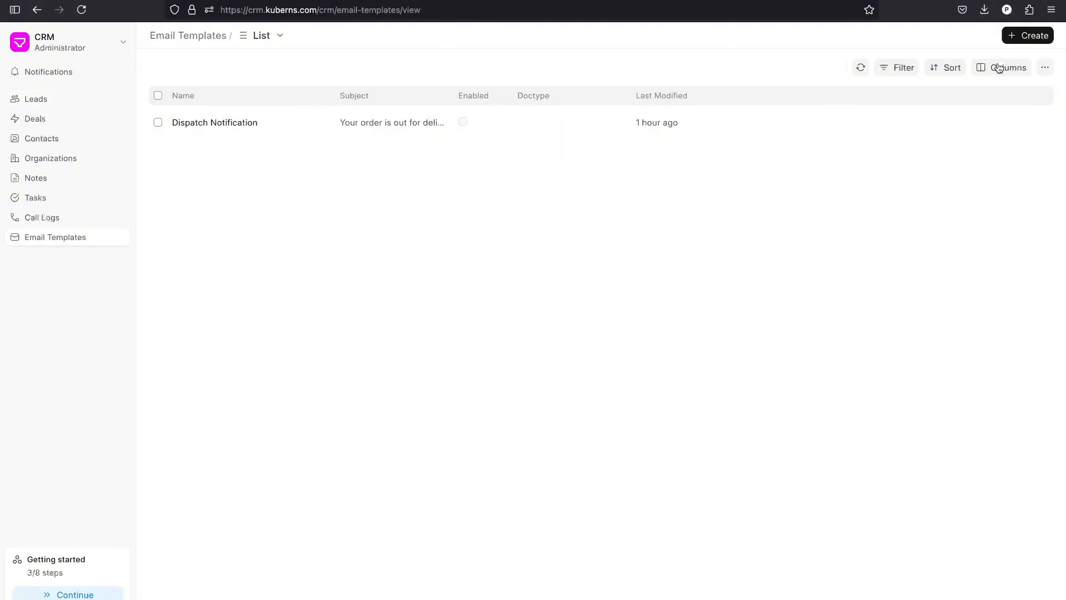
Create a CRM Lead template 'Welcome', subject 'Welcome', content 'Dear {{ lead_name }}, Welcome to the Company'.
{"action": "left_click", "coordinate": [1025, 35]}
{"action": "left_click", "coordinate": [476, 209]}
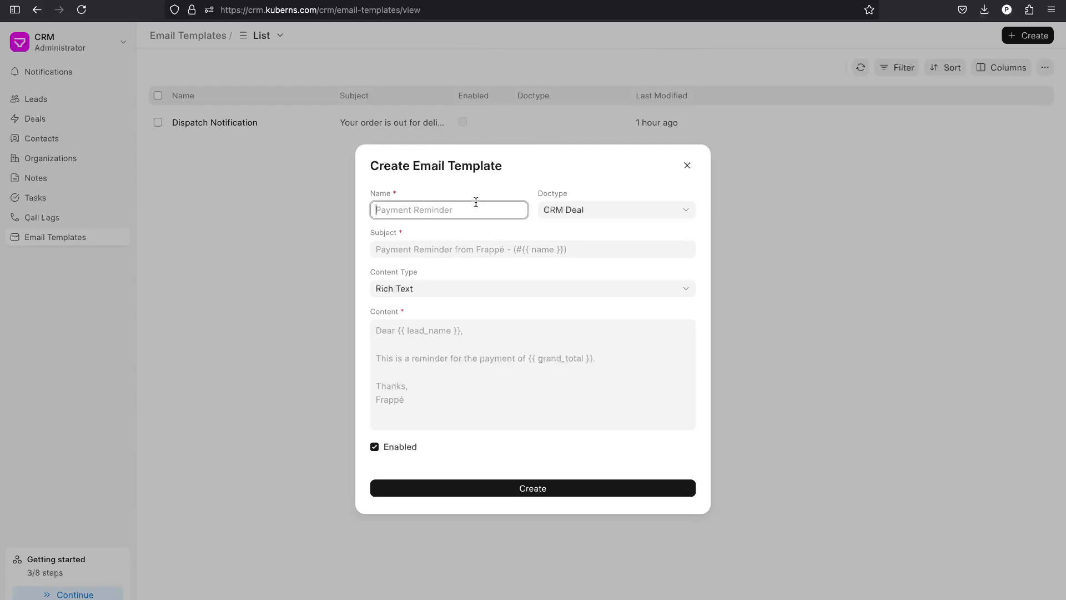
{"action": "type", "text": "Welcome"}
{"action": "left_click", "coordinate": [602, 215]}
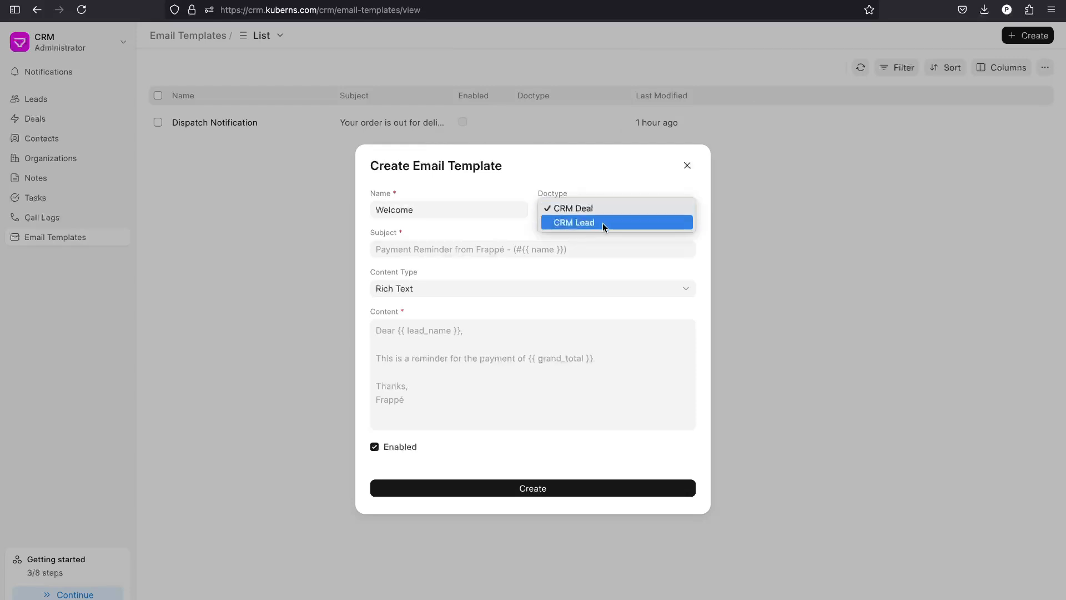
{"action": "left_click", "coordinate": [602, 222]}
{"action": "left_click", "coordinate": [500, 248]}
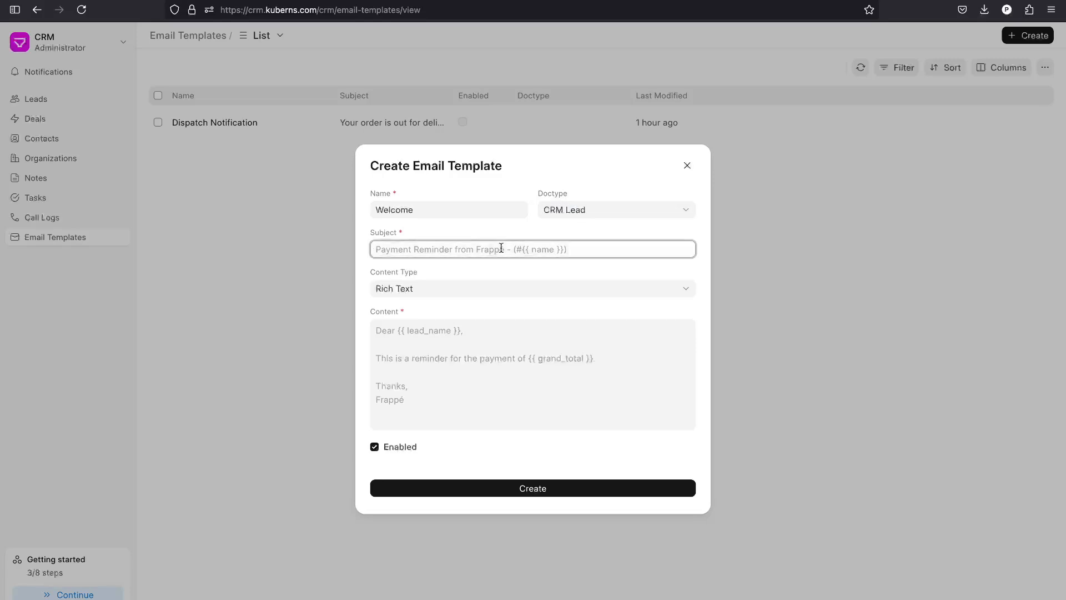
{"action": "type", "text": "Welcome"}
{"action": "key", "text": "Tab"}
{"action": "key", "text": "Tab"}
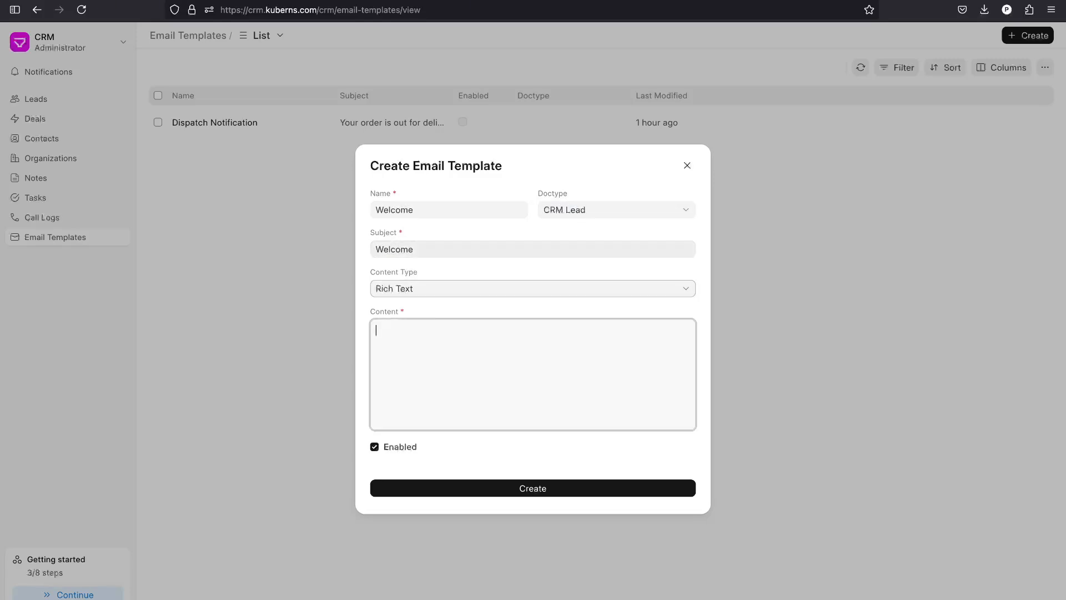
{"action": "type", "text": "Dear "}
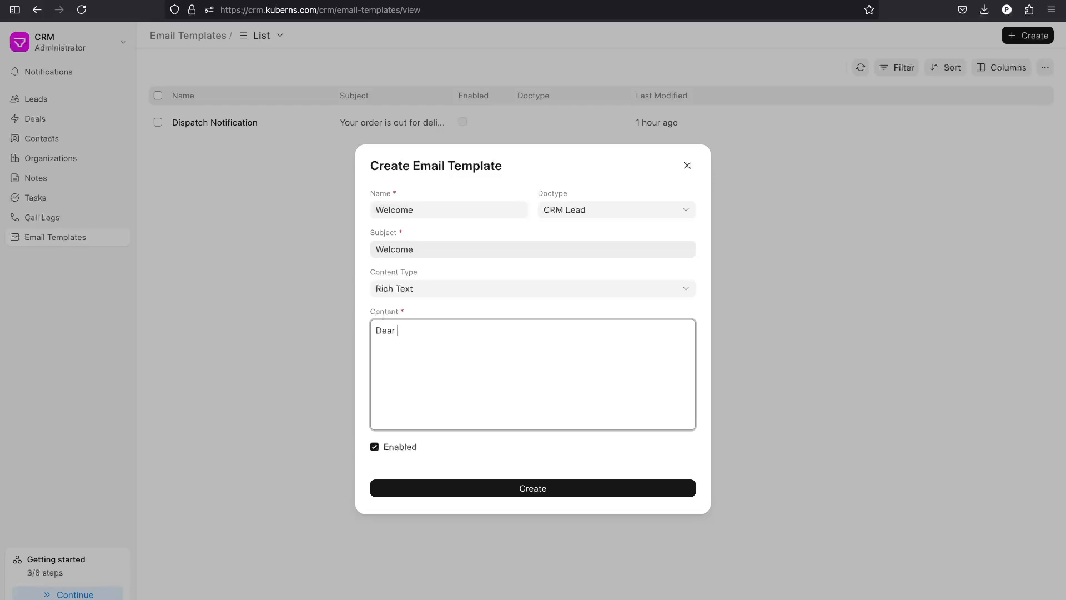
{"action": "type", "text": "{{ lead_name }},"}
{"action": "key", "text": "Return"}
{"action": "type", "text": "Welcome to "}
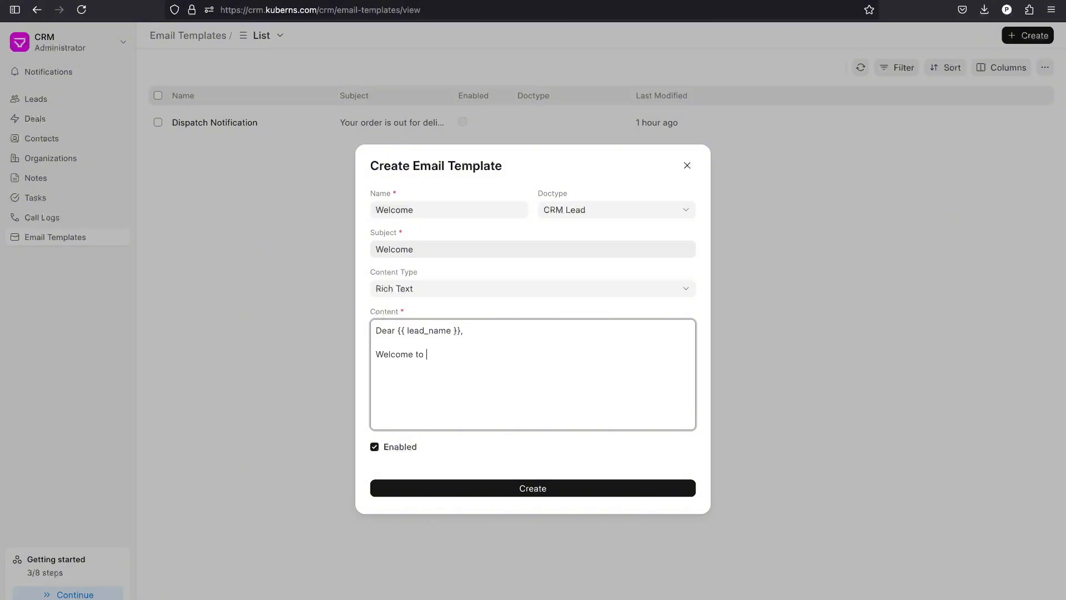
{"action": "type", "text": "the Company"}
{"action": "left_click", "coordinate": [550, 492]}
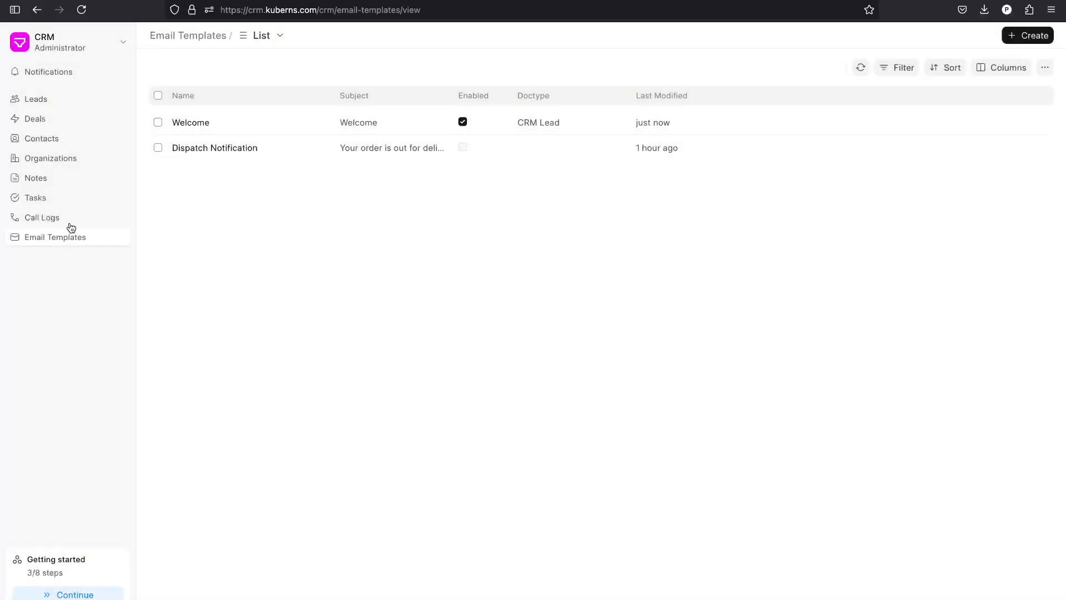
Compose an email to the Nurture lead from the Welcome template, then view the Manual call logs.
{"action": "left_click", "coordinate": [40, 103]}
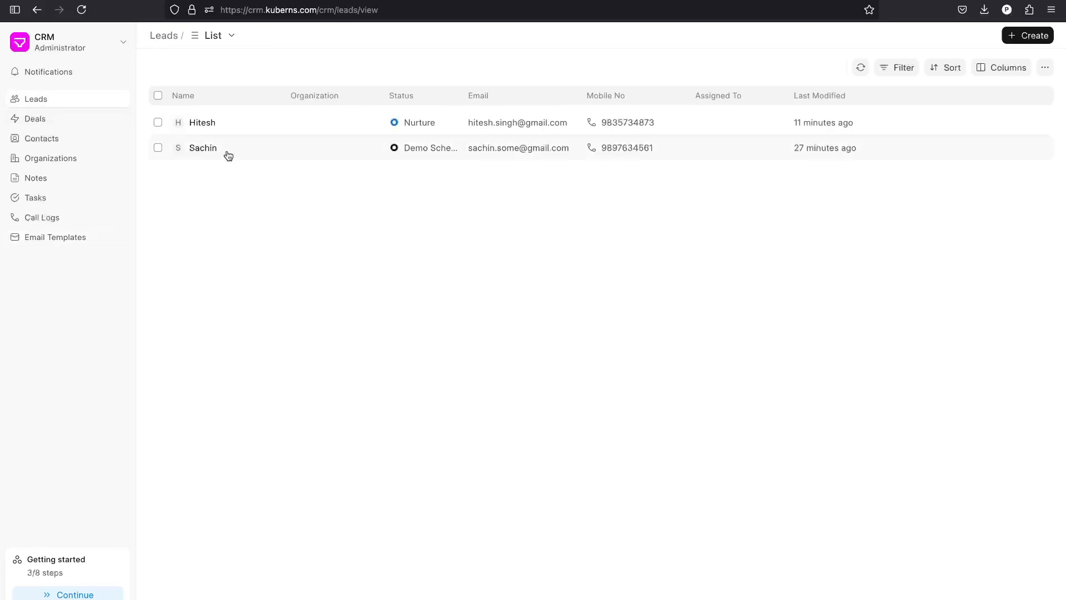
{"action": "left_click", "coordinate": [226, 129]}
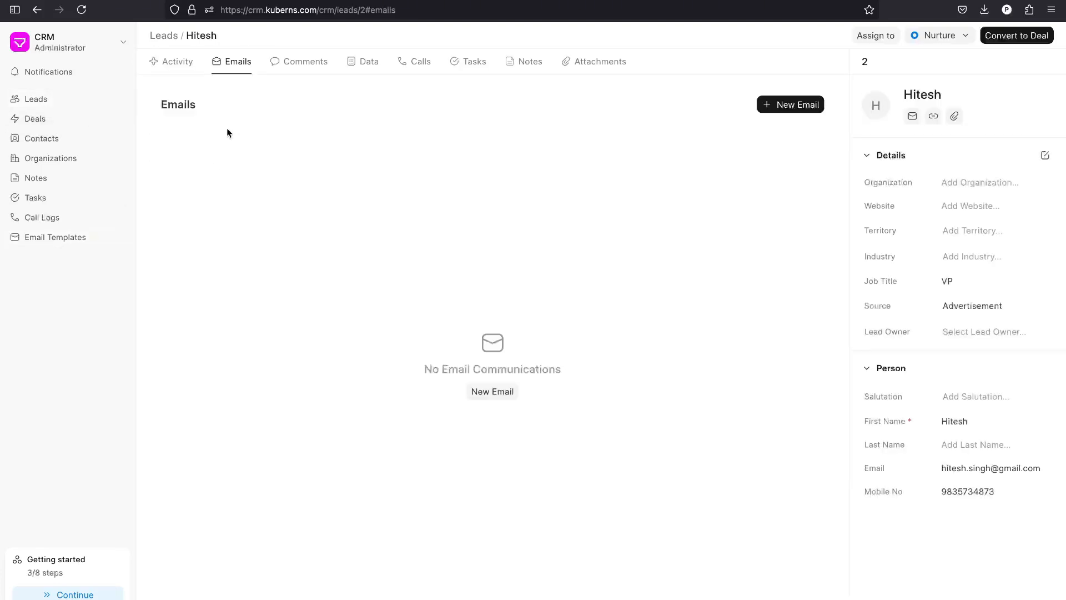
{"action": "left_click", "coordinate": [795, 106]}
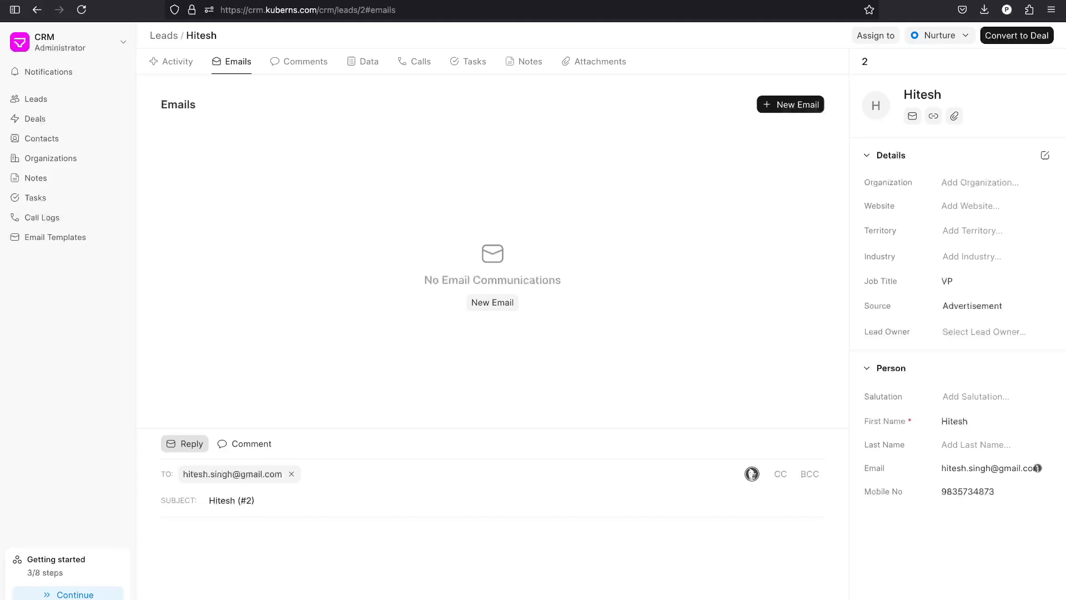
{"action": "left_click", "coordinate": [253, 598]}
{"action": "type", "text": "w"}
{"action": "key", "text": "Escape"}
{"action": "left_click", "coordinate": [253, 597]}
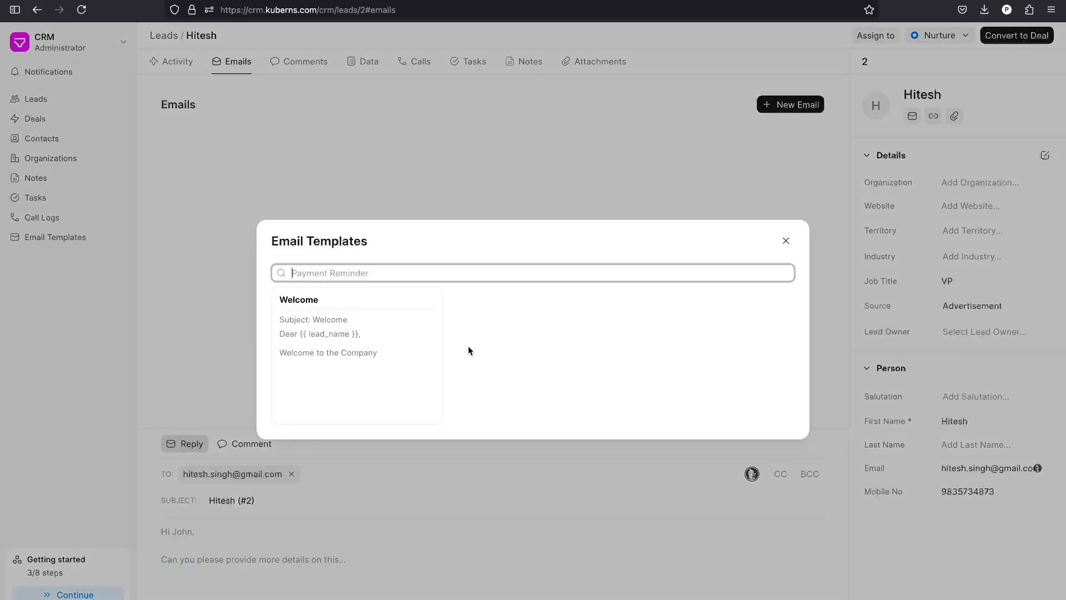
{"action": "left_click", "coordinate": [326, 364]}
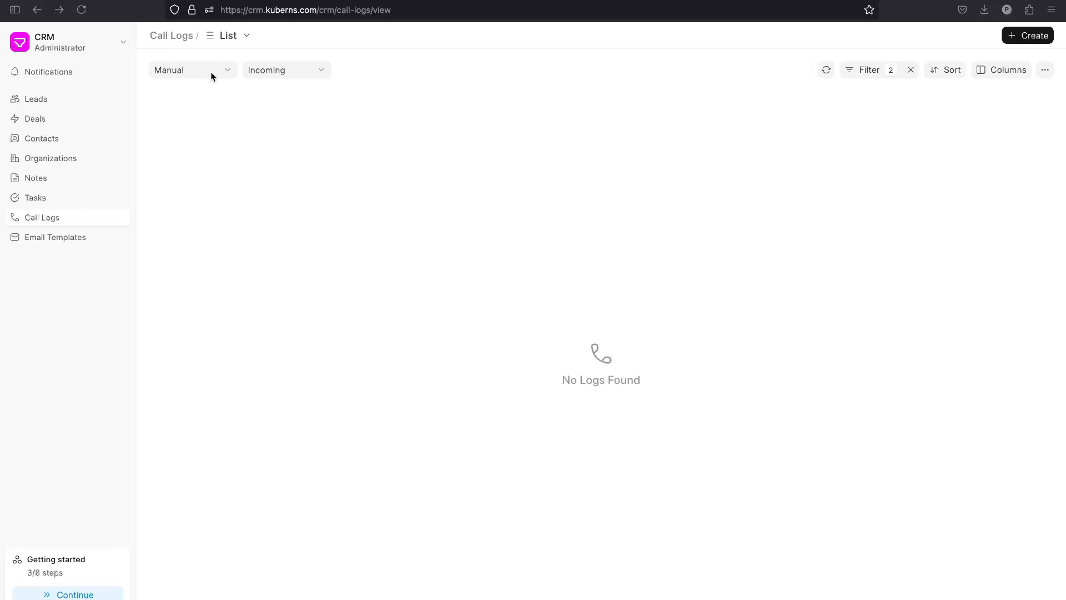
{"action": "left_click", "coordinate": [211, 71]}
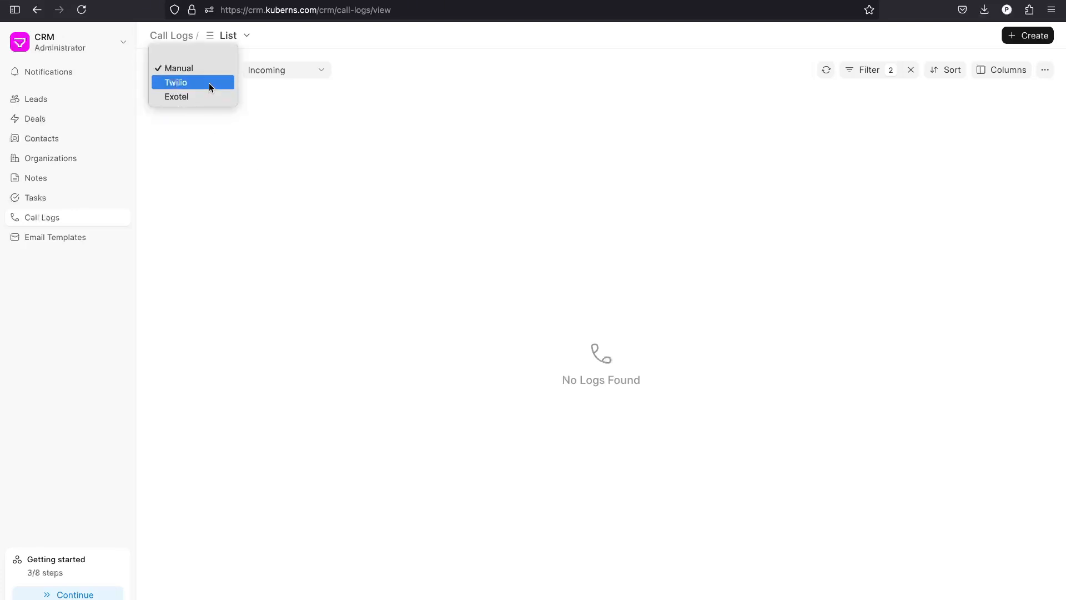
{"action": "left_click", "coordinate": [330, 221]}
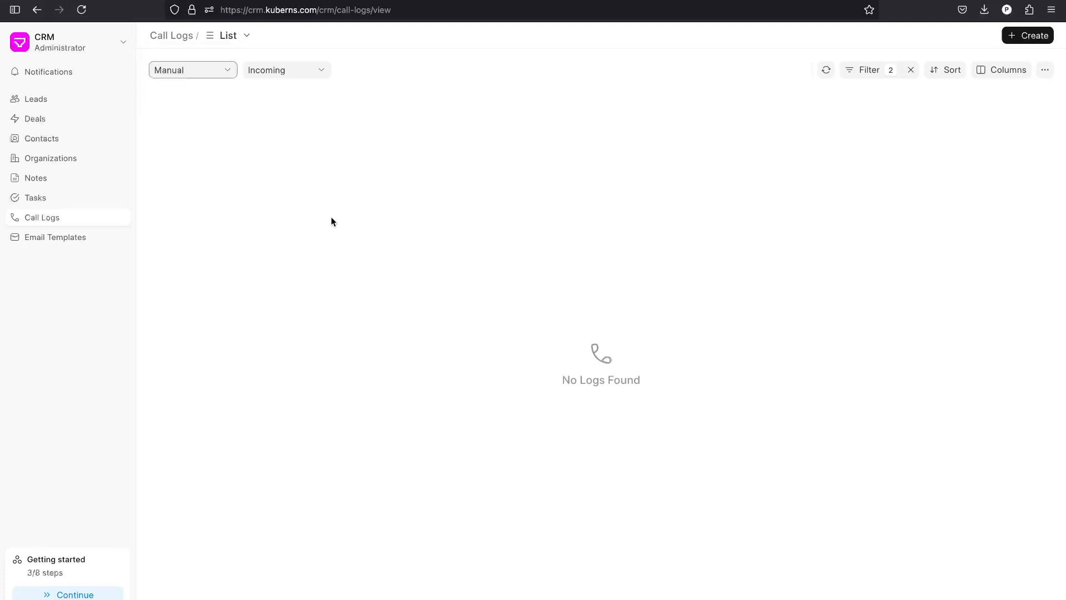